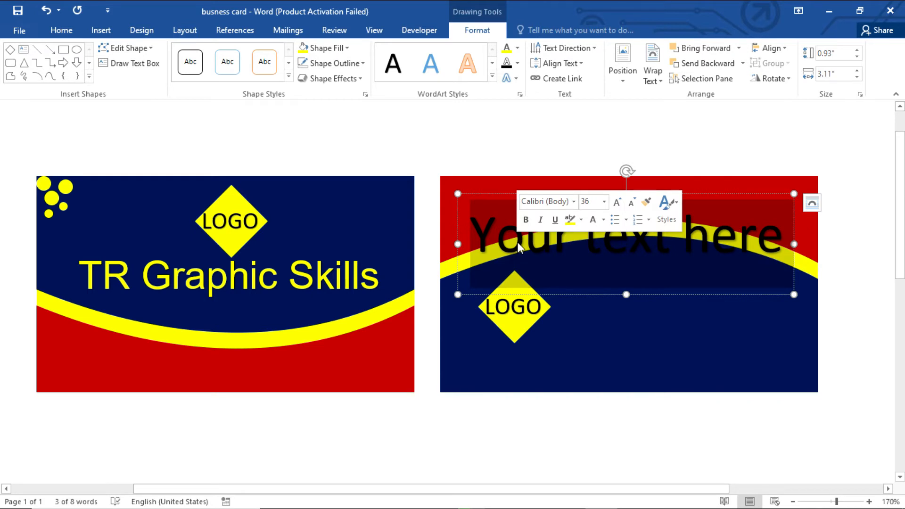
Step: Type the 'E-mail' label on the back card and colour it yellow
{"action": "type", "text": "E"}
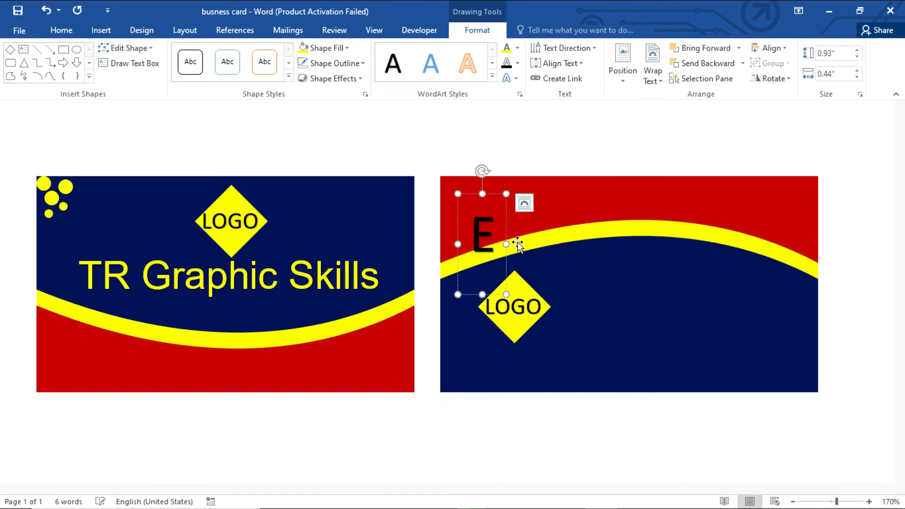
{"action": "type", "text": "-mail"}
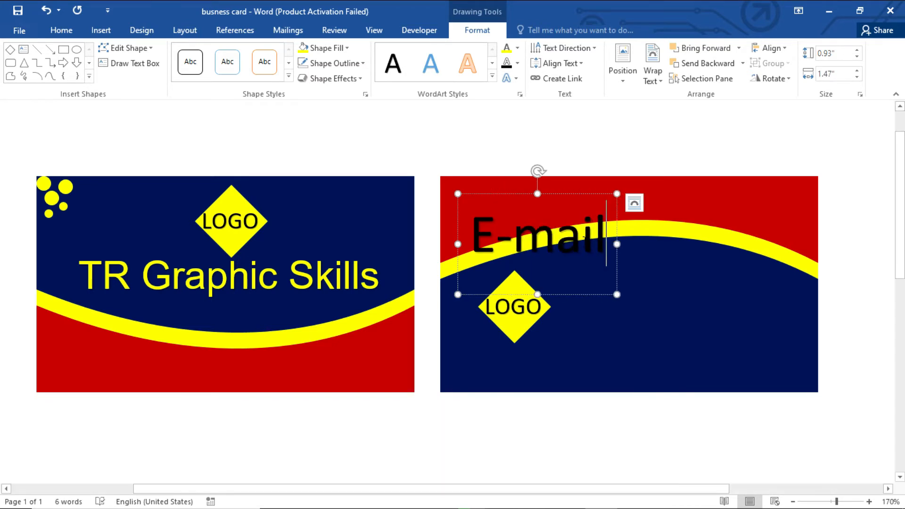
{"action": "left_click_drag", "start_coordinate": [605, 228], "coordinate": [437, 227]}
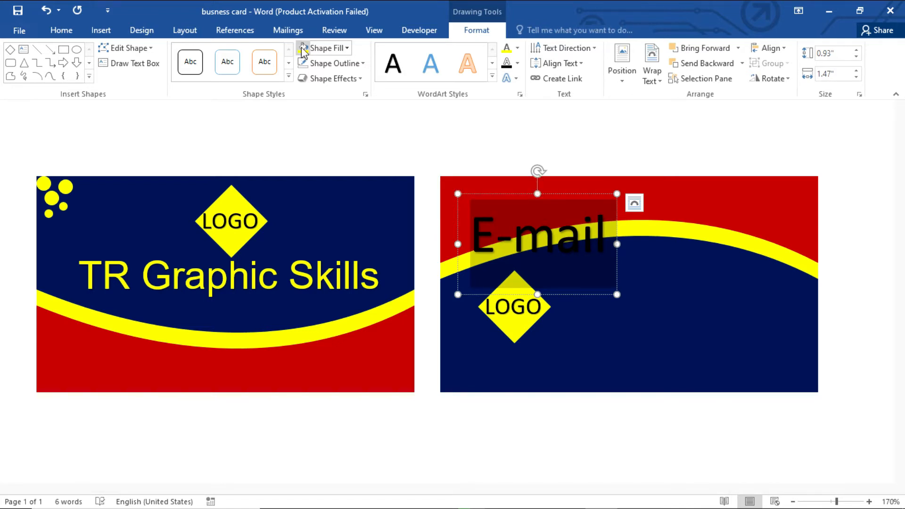
{"action": "left_click", "coordinate": [517, 47]}
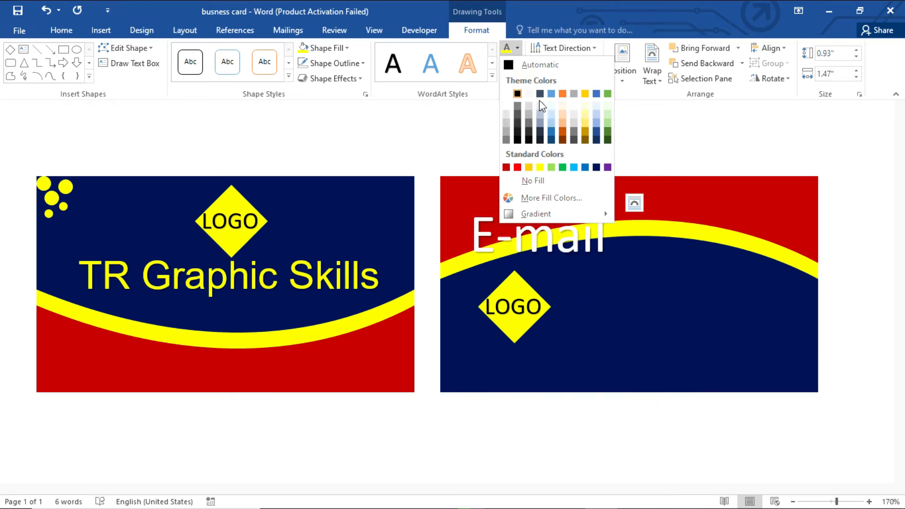
{"action": "left_click", "coordinate": [540, 167]}
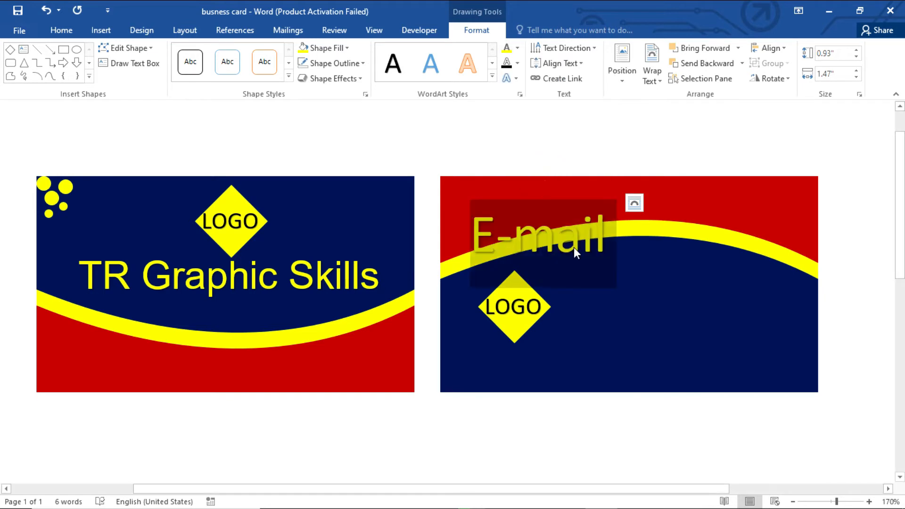
Step: Complete the line with a colon and a sample Gmail address
{"action": "left_click", "coordinate": [598, 233]}
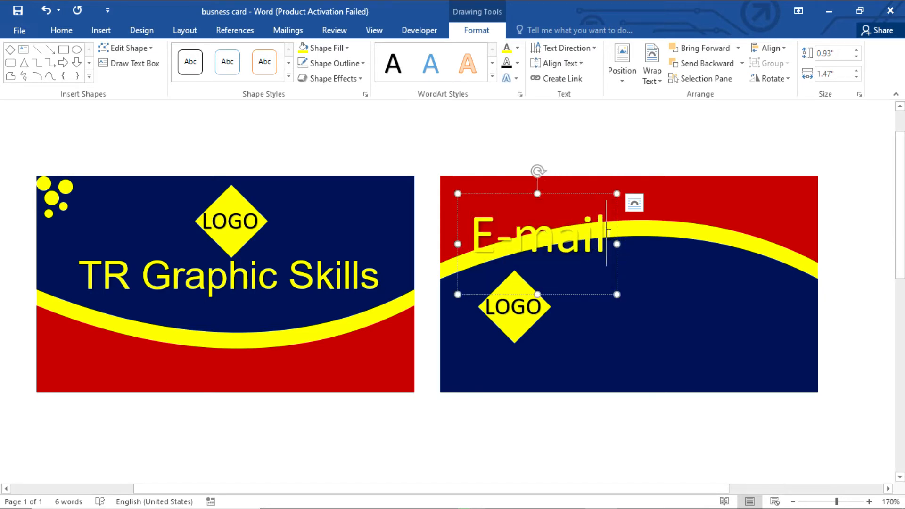
{"action": "type", "text": ":"}
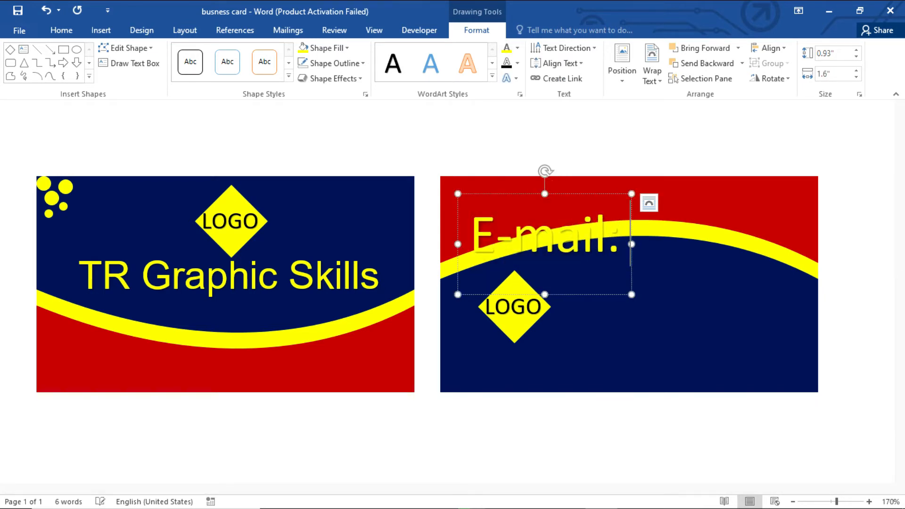
{"action": "type", "text": " A"}
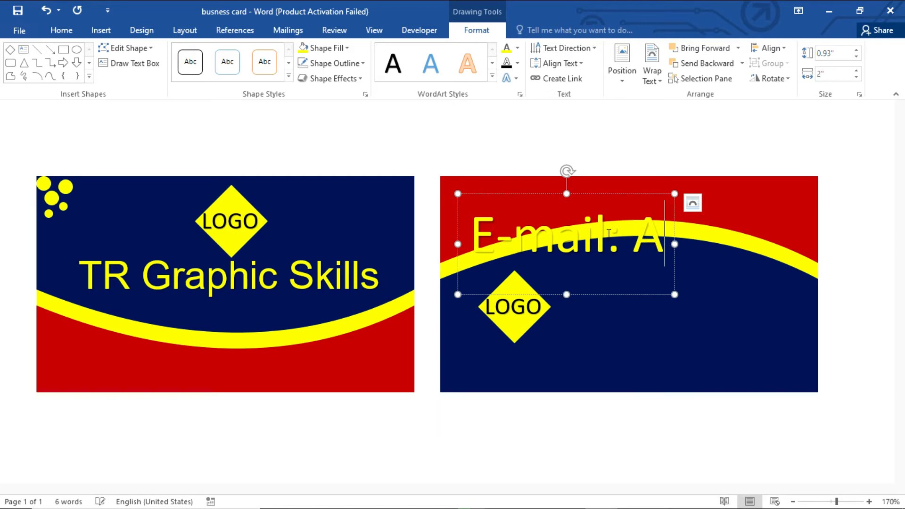
{"action": "key", "text": "BackSpace"}
{"action": "key", "text": "BackSpace"}
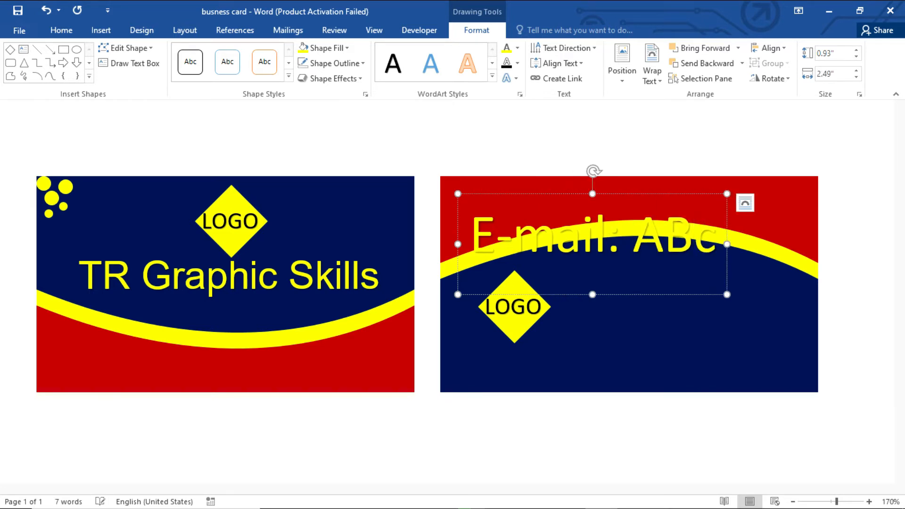
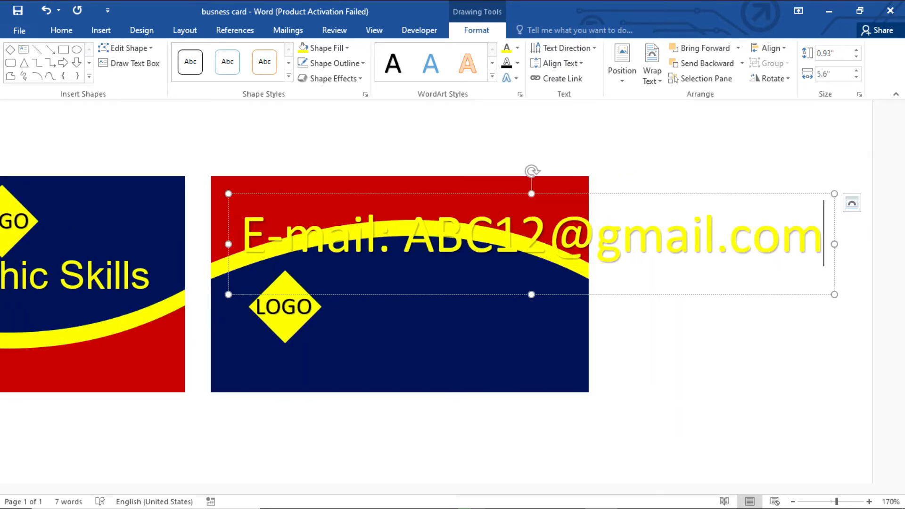
Step: Shrink the e-mail text box's font so the line fits the red top band
{"action": "key", "text": "Escape"}
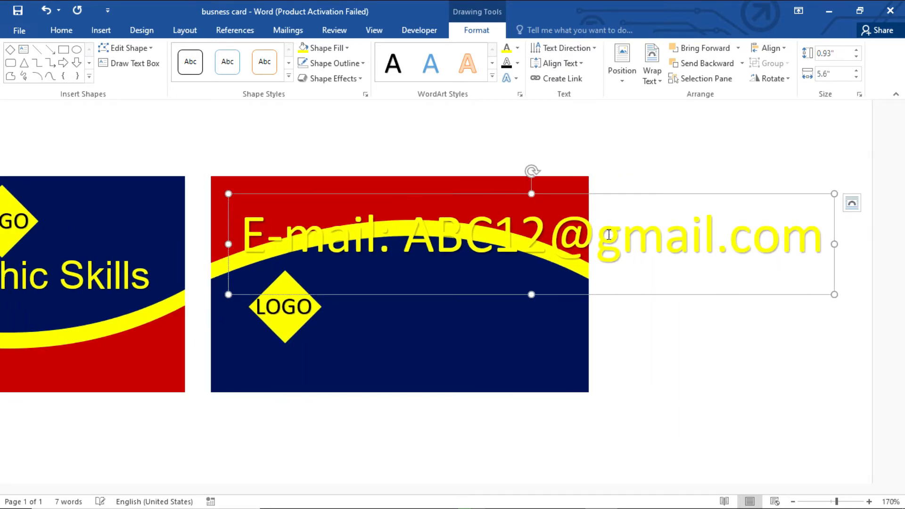
{"action": "key", "text": "ctrl+shift+period"}
{"action": "key", "text": "ctrl+shift+comma"}
{"action": "key", "text": "ctrl+shift+comma"}
{"action": "key", "text": "ctrl+shift+comma"}
{"action": "key", "text": "ctrl+shift+comma"}
{"action": "key", "text": "ctrl+shift+comma"}
{"action": "key", "text": "ctrl+shift+comma"}
{"action": "key", "text": "ctrl+shift+comma"}
{"action": "key", "text": "ctrl+shift+comma"}
{"action": "key", "text": "ctrl+shift+comma"}
{"action": "key", "text": "ctrl+shift+comma"}
{"action": "key", "text": "ctrl+shift+comma"}
{"action": "key", "text": "ctrl+shift+comma"}
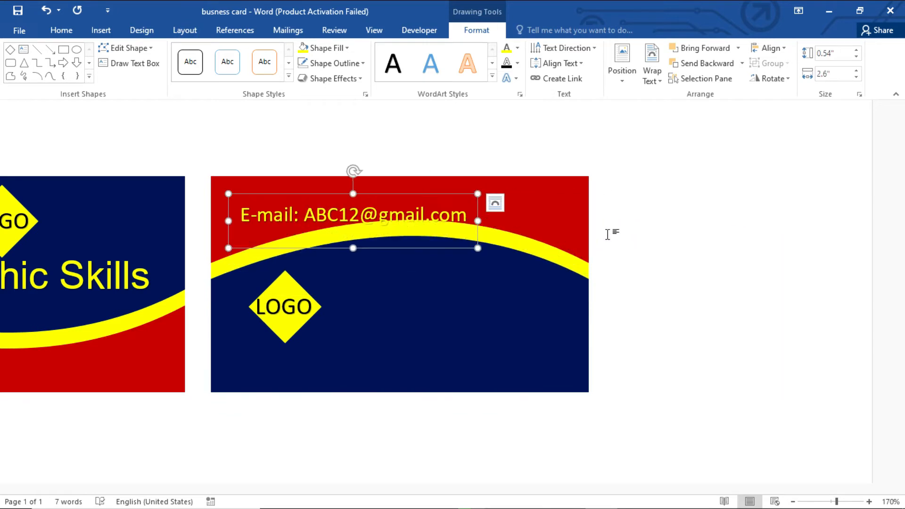
{"action": "type", "text": ">"}
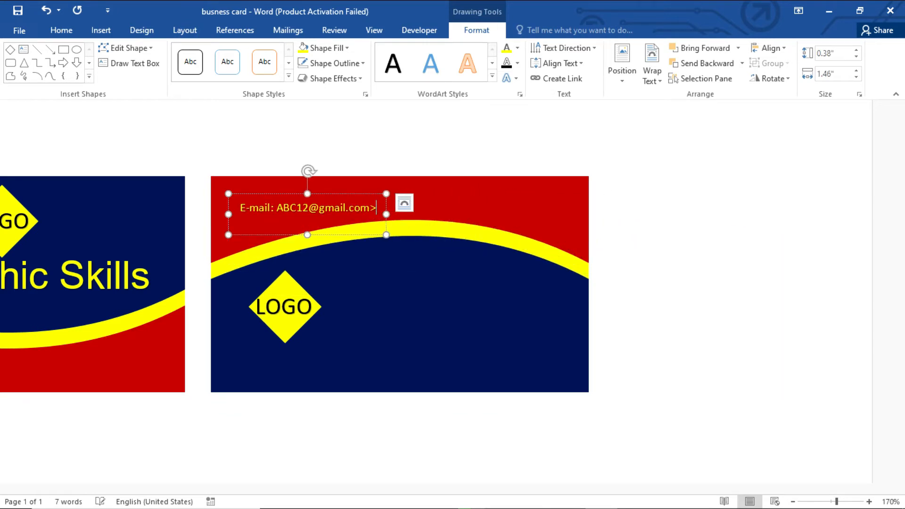
{"action": "key", "text": "BackSpace"}
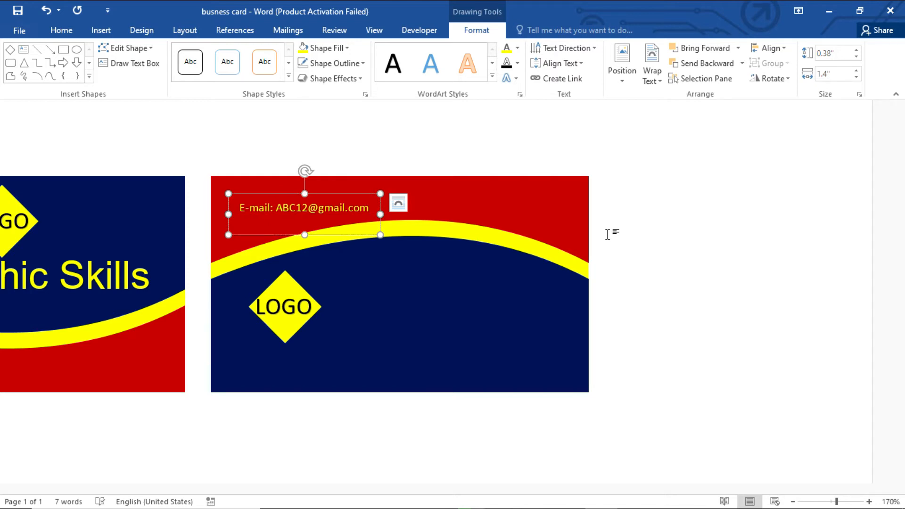
{"action": "key", "text": "ctrl+shift+period"}
{"action": "key", "text": "ctrl+shift+period"}
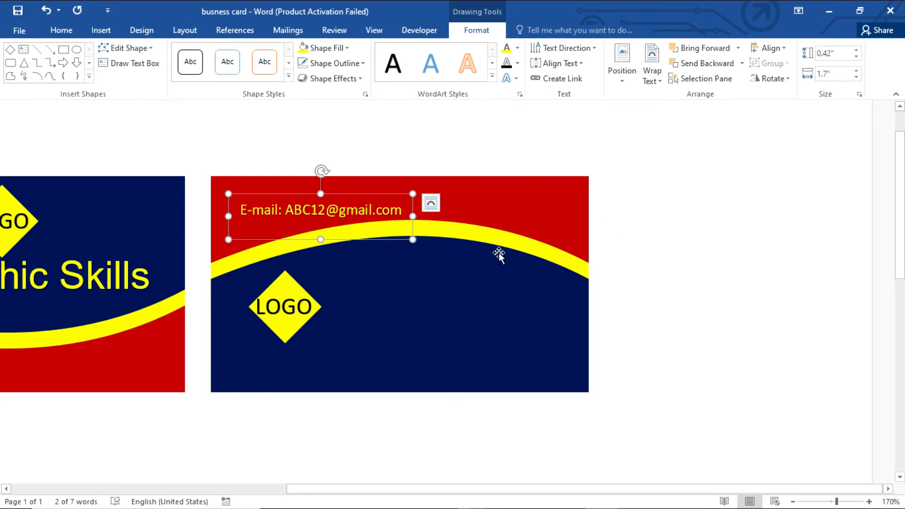
Step: Move the e-mail line onto the navy area beside LOGO and make the address white
{"action": "left_click_drag", "start_coordinate": [383, 188], "coordinate": [436, 267]}
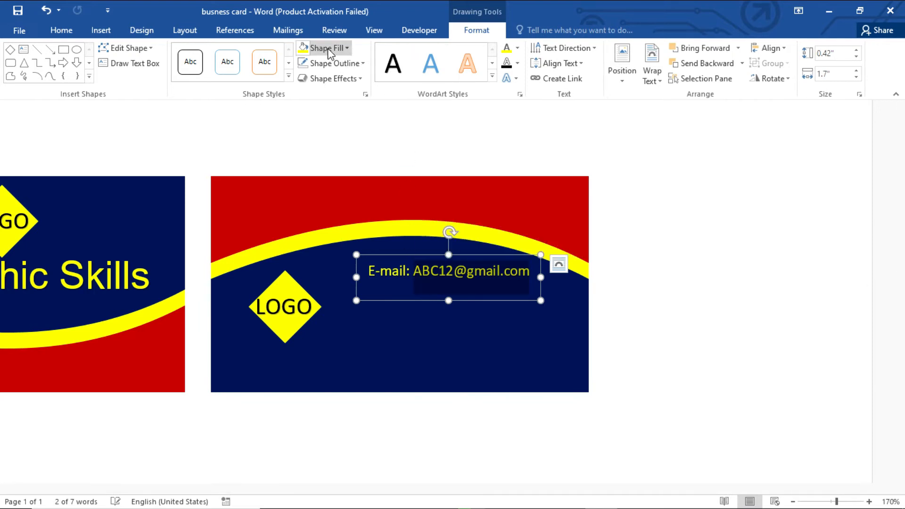
{"action": "left_click", "coordinate": [515, 47]}
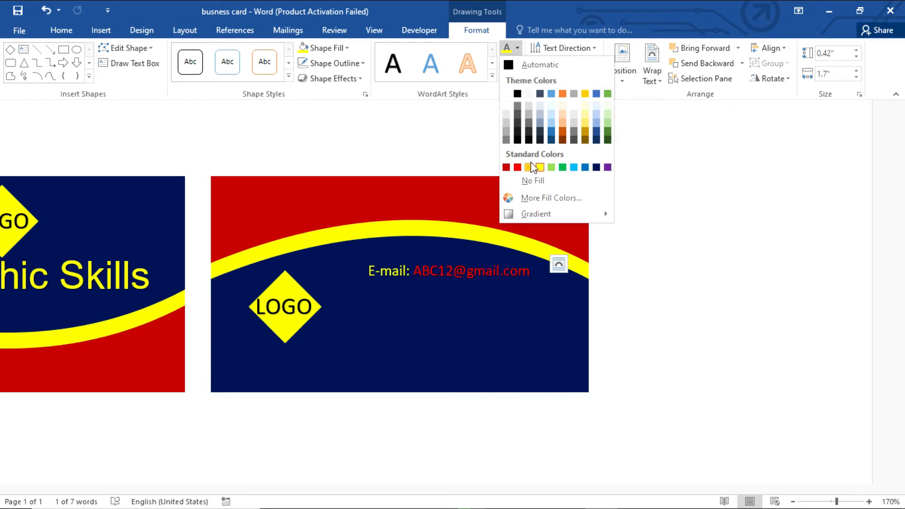
{"action": "left_click", "coordinate": [506, 95]}
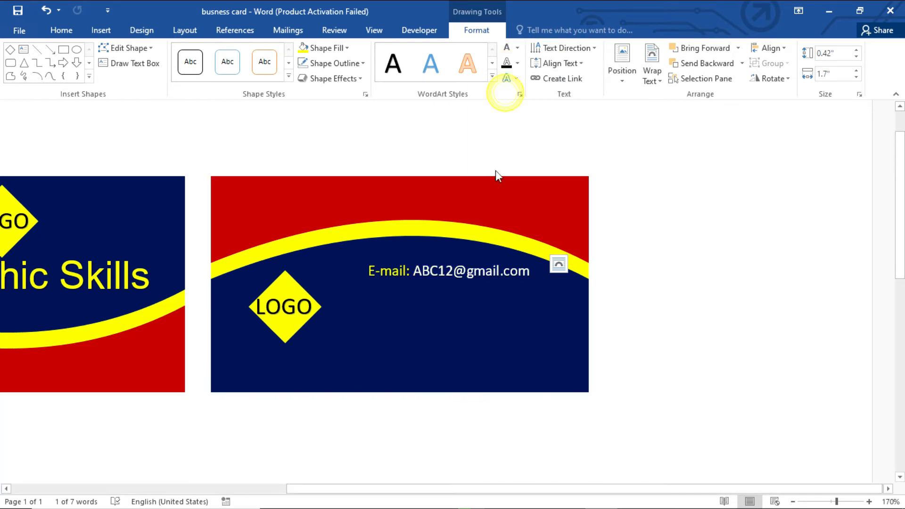
{"action": "left_click", "coordinate": [486, 269]}
Step: Duplicate the e-mail line just below the original
{"action": "left_click", "coordinate": [487, 257]}
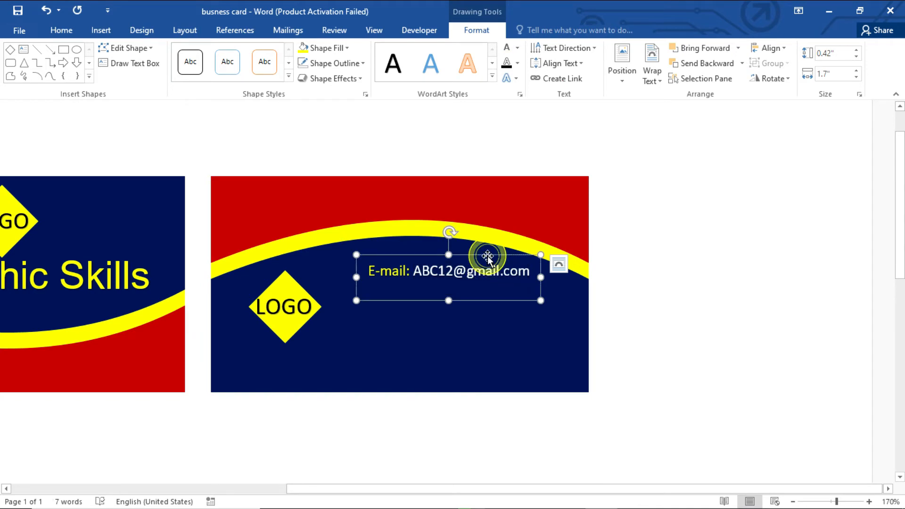
{"action": "left_click_drag", "start_coordinate": [487, 258], "coordinate": [487, 275]}
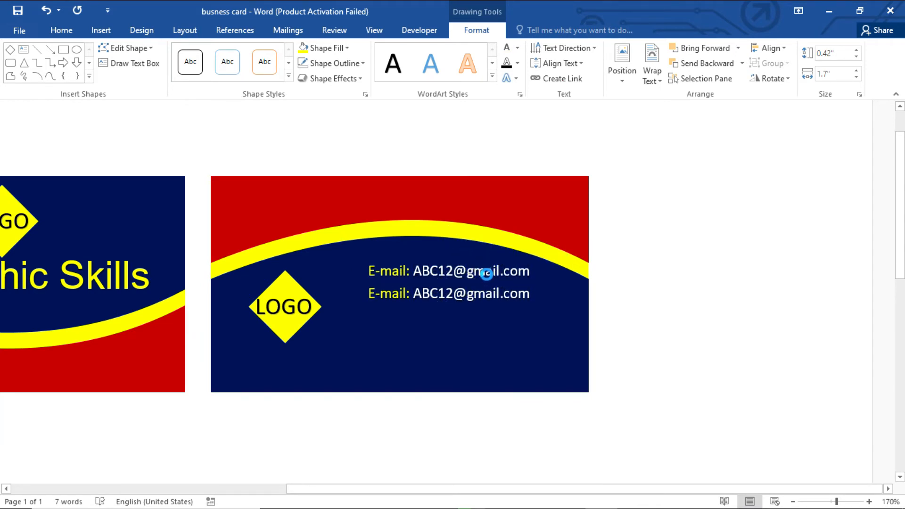
{"action": "left_click", "coordinate": [477, 298]}
{"action": "left_click", "coordinate": [523, 290]}
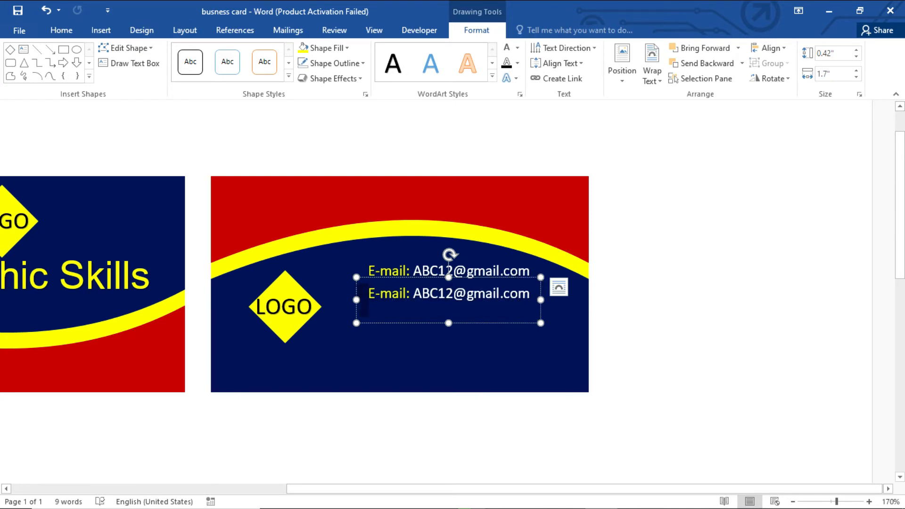
{"action": "right_click", "coordinate": [357, 292]}
{"action": "type", "text": "W"}
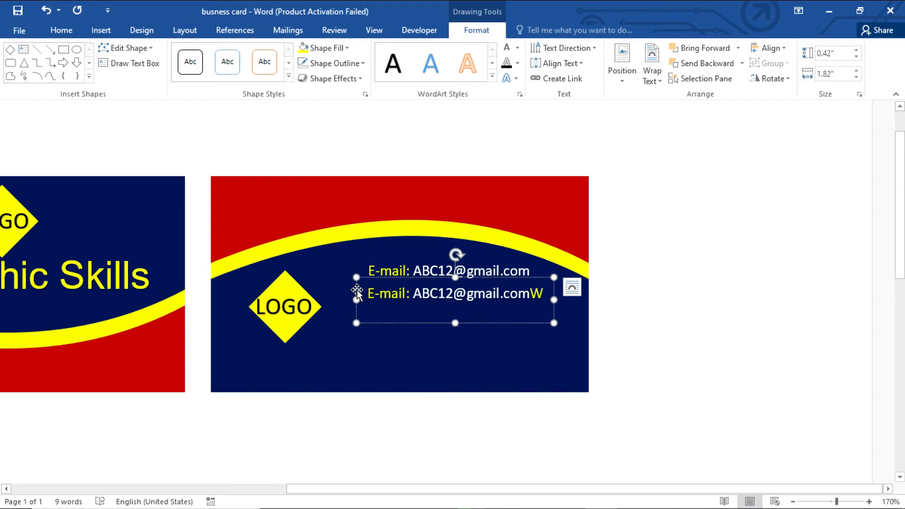
{"action": "key", "text": "ctrl+a"}
{"action": "key", "text": "BackSpace"}
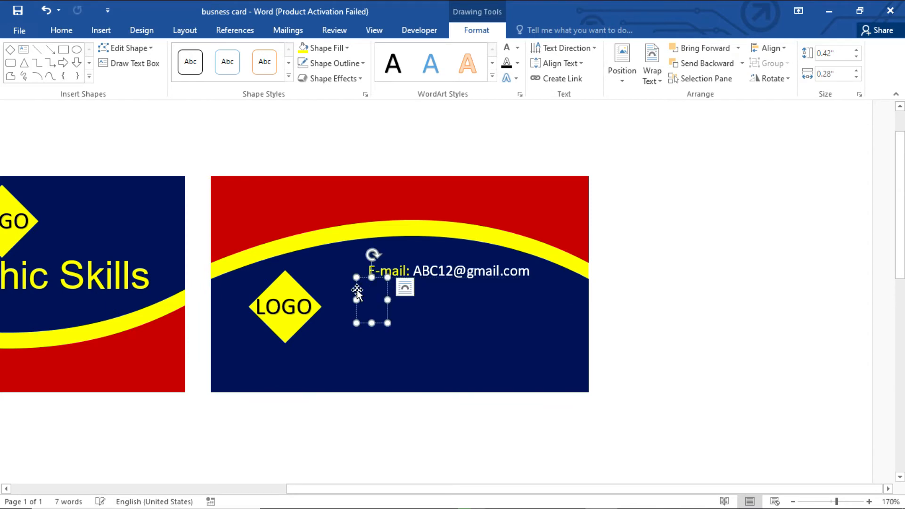
{"action": "type", "text": "Web"}
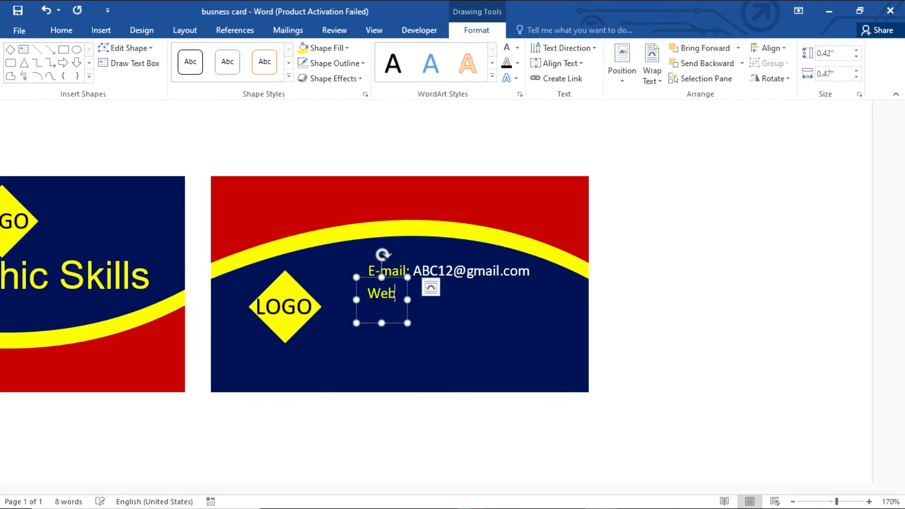
{"action": "type", "text": "site : "}
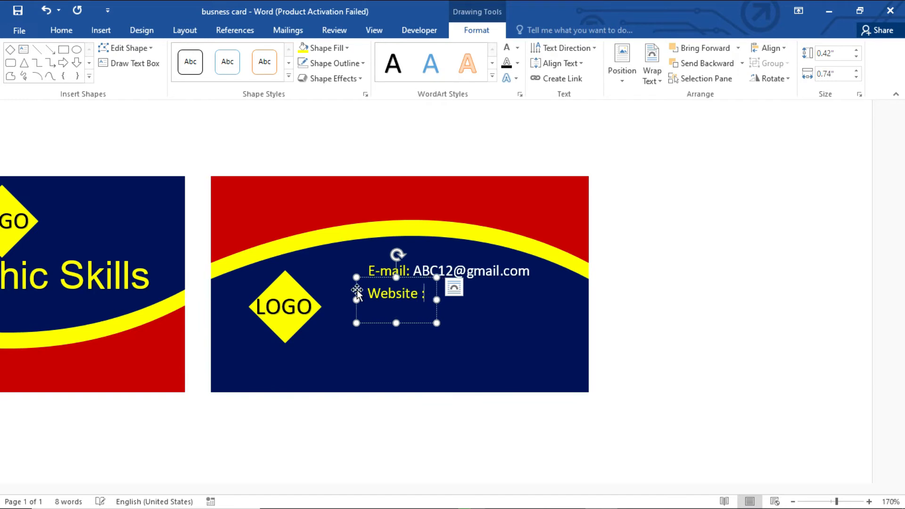
{"action": "type", "text": "abc"}
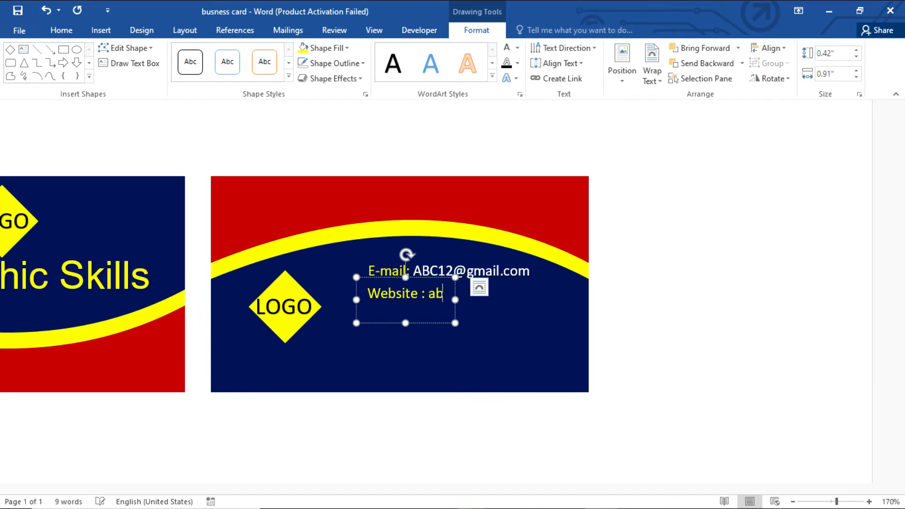
{"action": "key", "text": "BackSpace"}
{"action": "key", "text": "BackSpace"}
{"action": "key", "text": "BackSpace"}
{"action": "key", "text": "BackSpace"}
{"action": "type", "text": "w"}
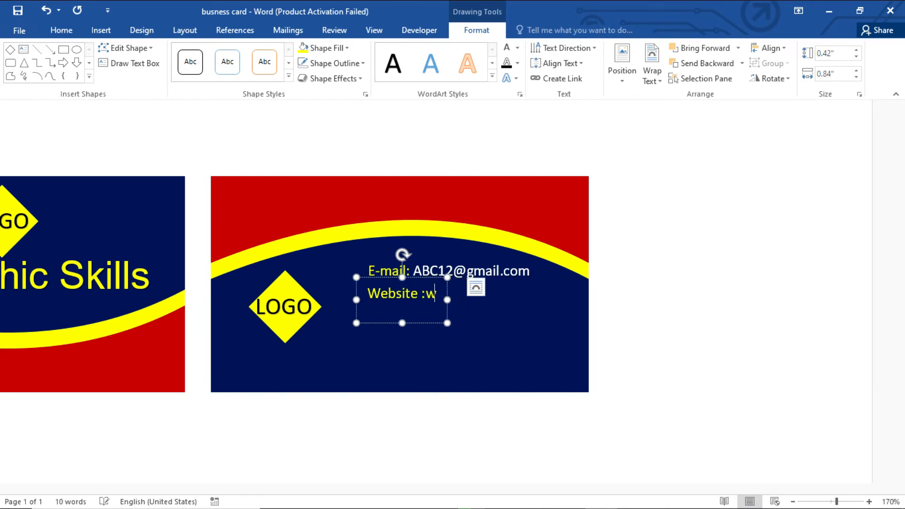
{"action": "type", "text": "ww.a"}
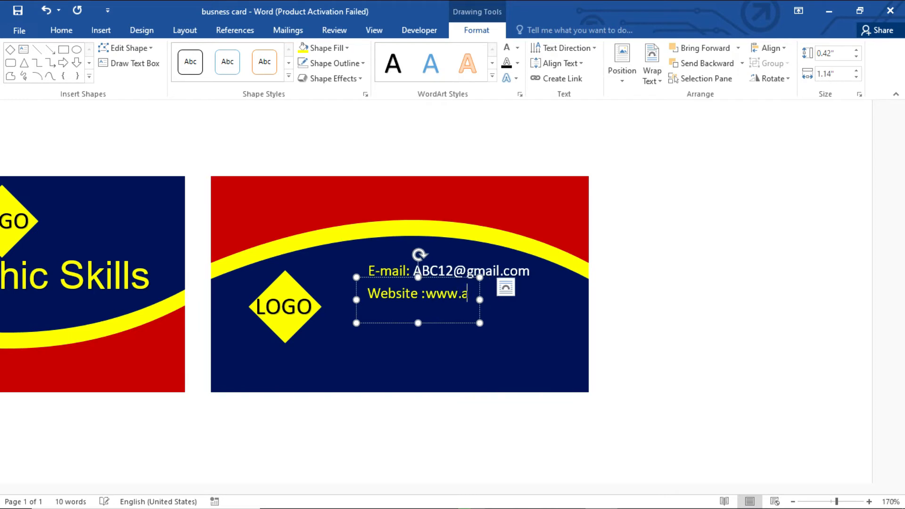
{"action": "type", "text": "bc"}
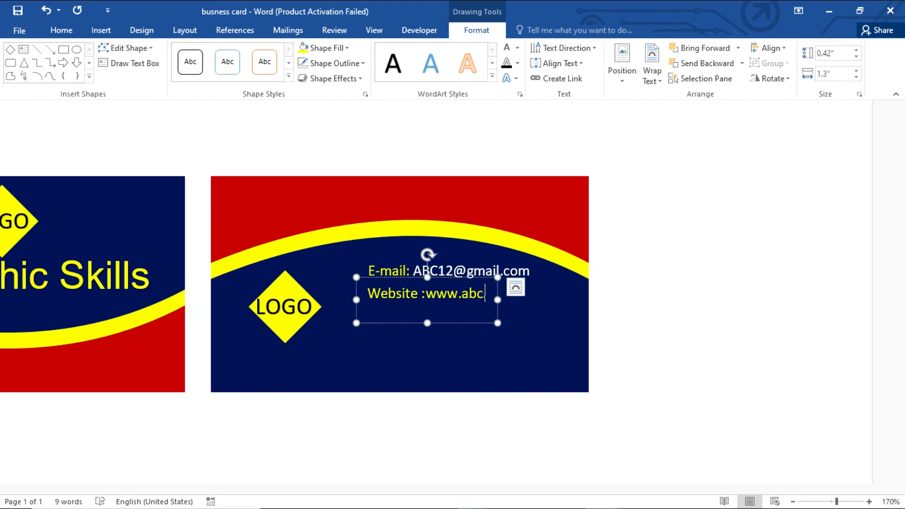
{"action": "type", "text": "..com"}
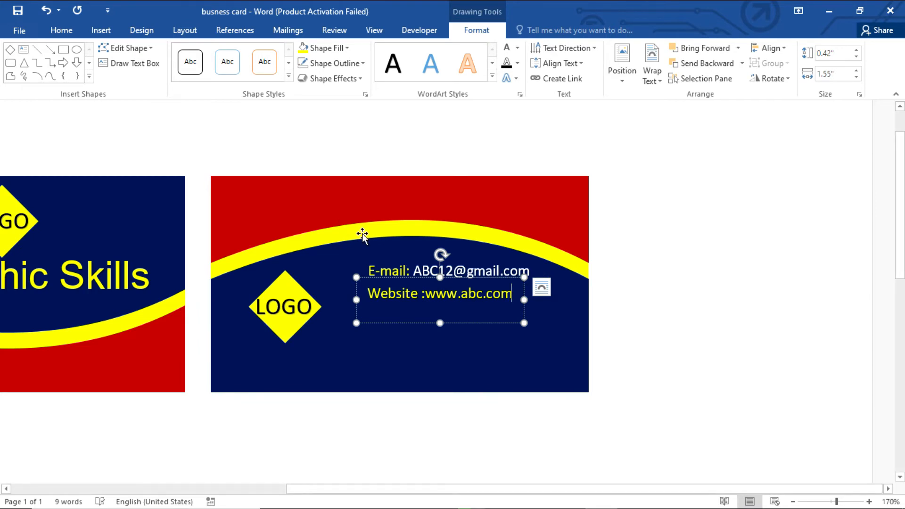
Step: Make the web address white, widen the box, enlarge its font, and place a copy below
{"action": "left_click_drag", "start_coordinate": [515, 298], "coordinate": [425, 297]}
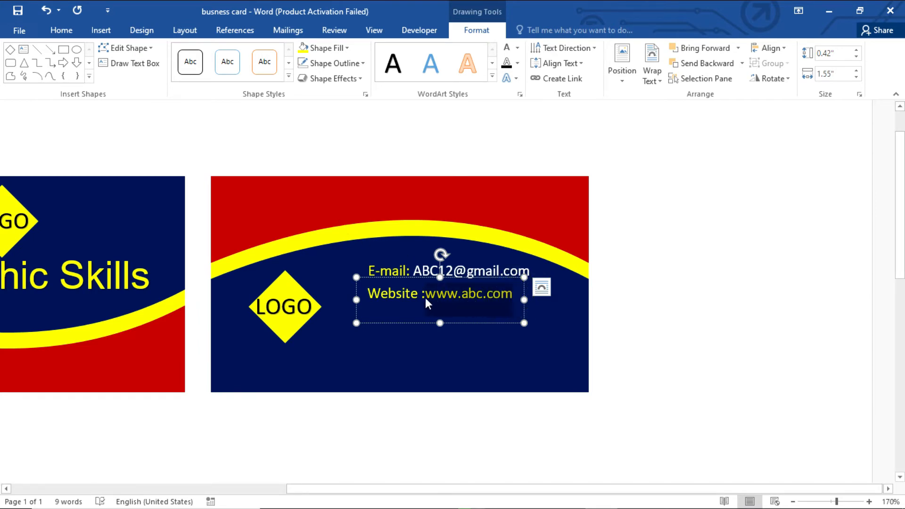
{"action": "left_click", "coordinate": [507, 48]}
{"action": "left_click_drag", "start_coordinate": [525, 301], "coordinate": [540, 300]}
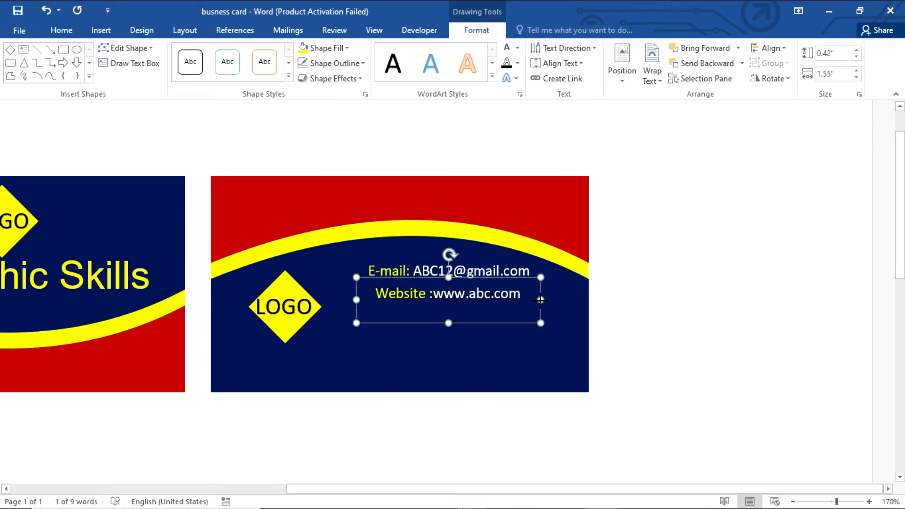
{"action": "key", "text": "ctrl+shift+period"}
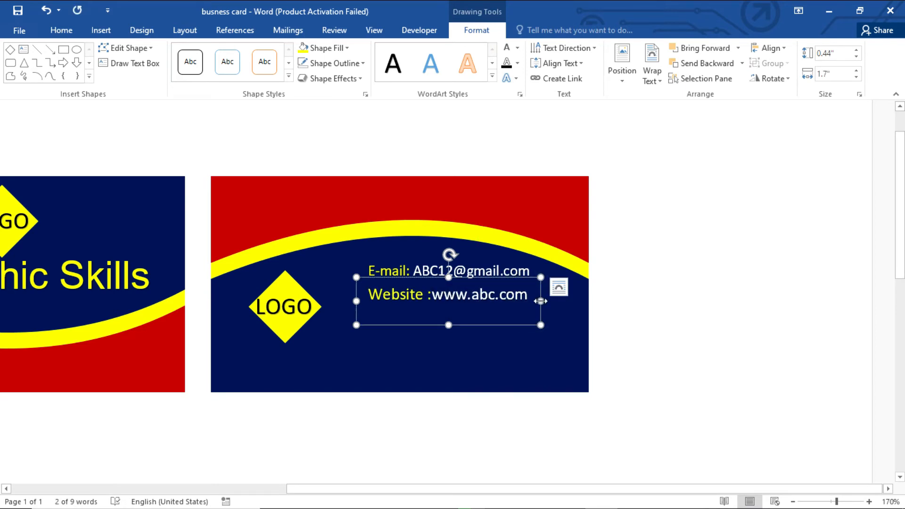
{"action": "key", "text": "ctrl+shift+period"}
{"action": "key", "text": "ctrl+z"}
{"action": "left_click_drag", "start_coordinate": [530, 278], "coordinate": [524, 323]}
Step: Change the copied line's 'Website' label to 'Phone #'
{"action": "left_click", "coordinate": [528, 318]}
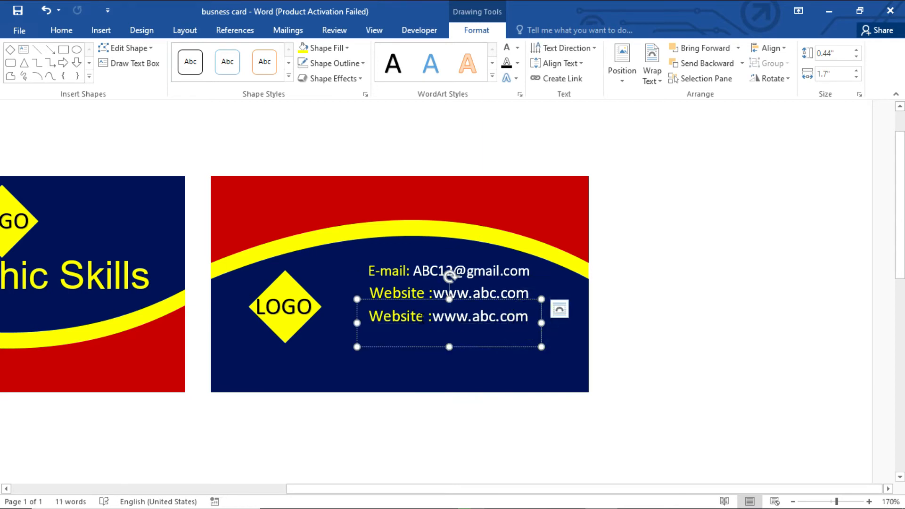
{"action": "left_click_drag", "start_coordinate": [425, 316], "coordinate": [375, 318]}
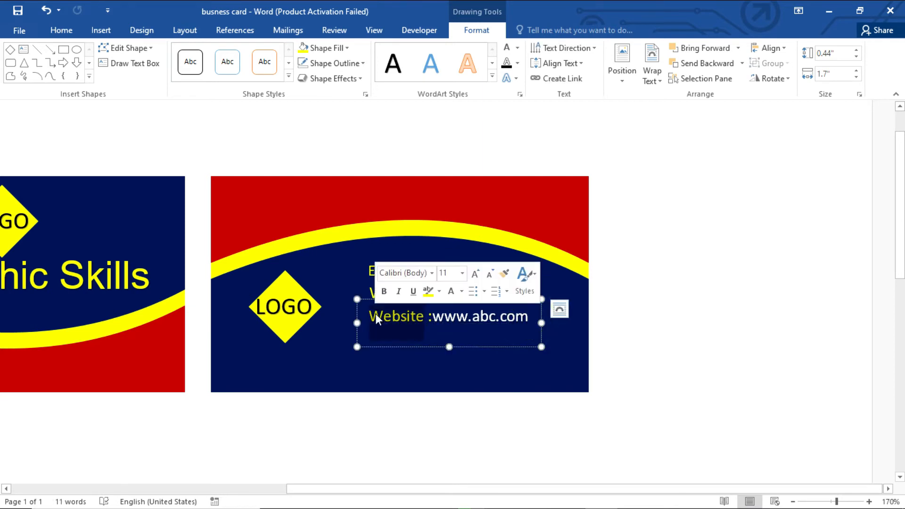
{"action": "type", "text": "Pho"}
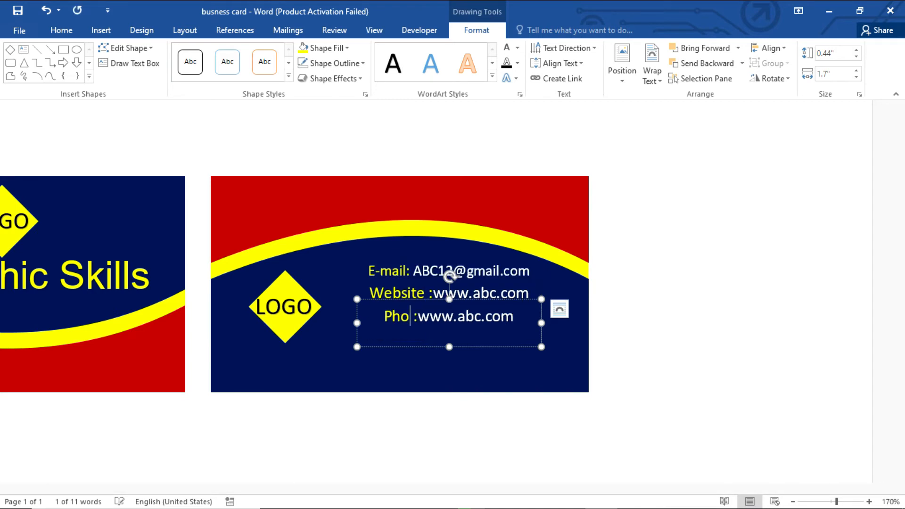
{"action": "type", "text": "ne N"}
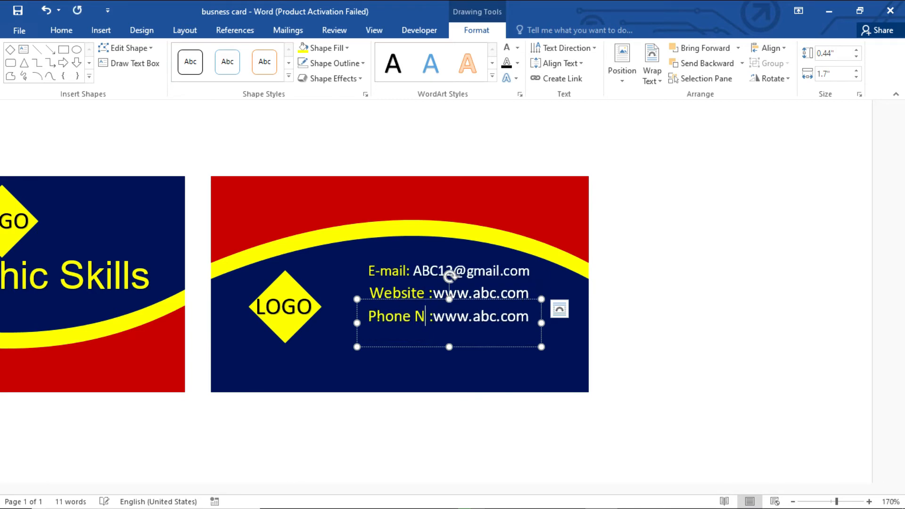
{"action": "key", "text": "BackSpace"}
{"action": "type", "text": "#"}
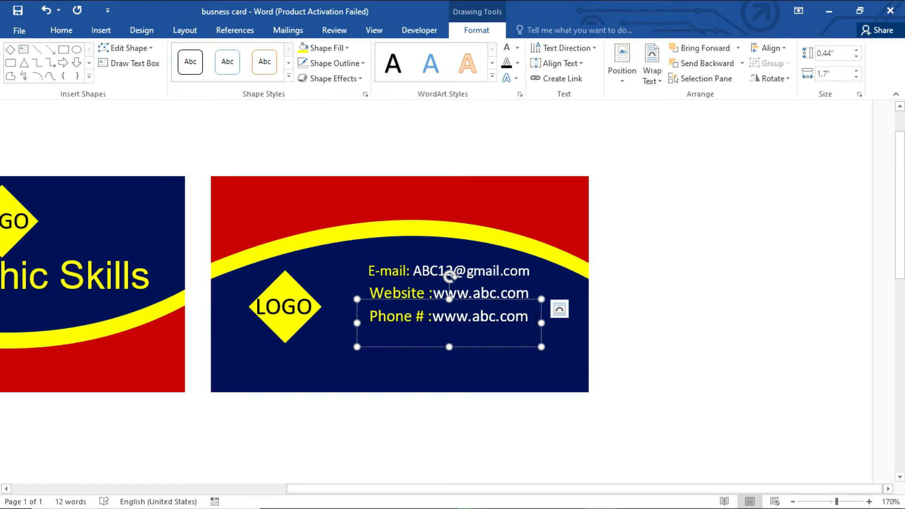
Step: Replace the web address with a sample phone number and widen the box to one line
{"action": "left_click_drag", "start_coordinate": [536, 318], "coordinate": [434, 325]}
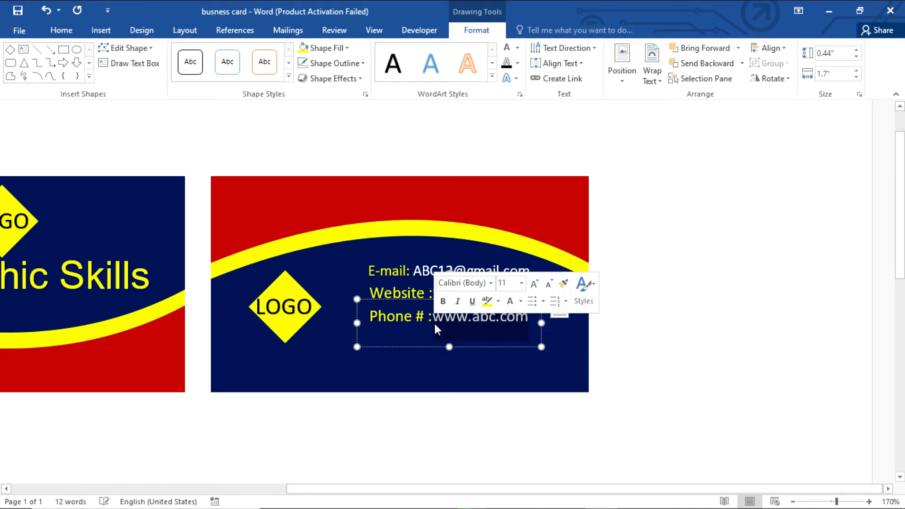
{"action": "key", "text": "BackSpace"}
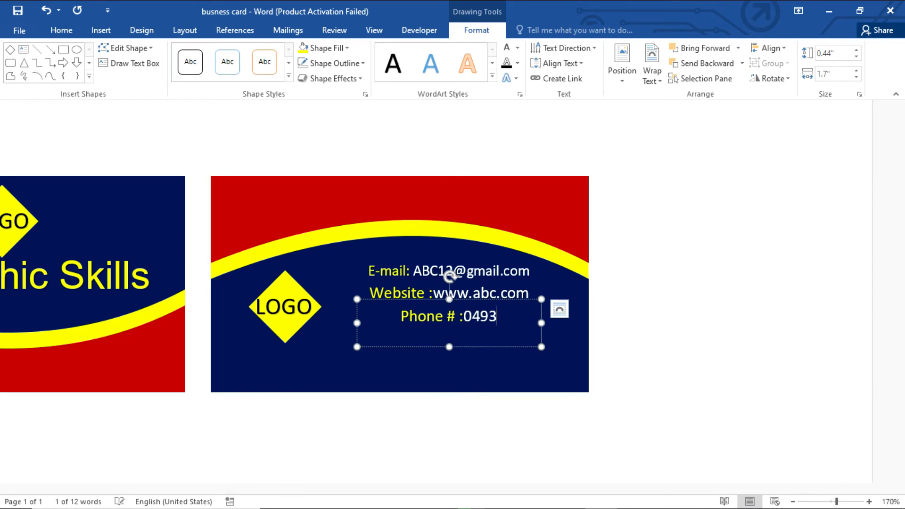
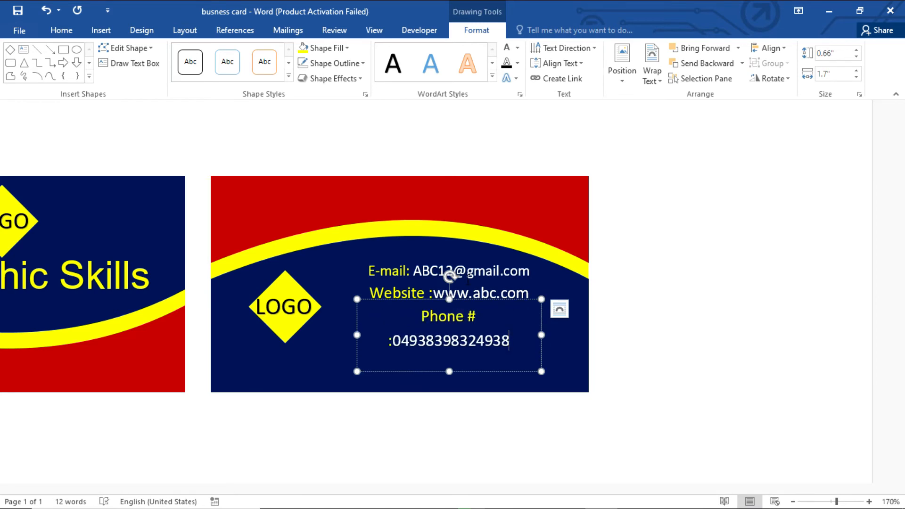
{"action": "left_click_drag", "start_coordinate": [540, 338], "coordinate": [562, 337]}
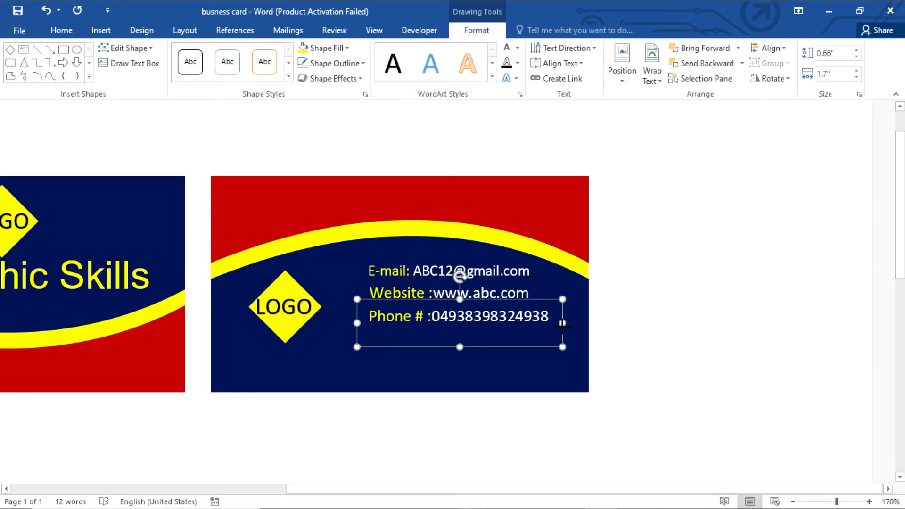
Step: Nudge the phone line left and turn its copy into an 'Address :' line with a sample street address
{"action": "left_click_drag", "start_coordinate": [492, 304], "coordinate": [480, 319]}
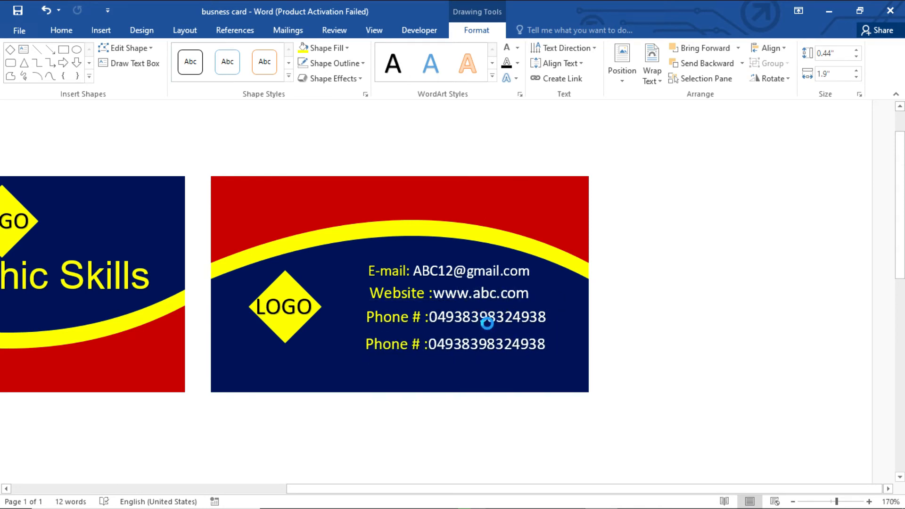
{"action": "left_click", "coordinate": [479, 344]}
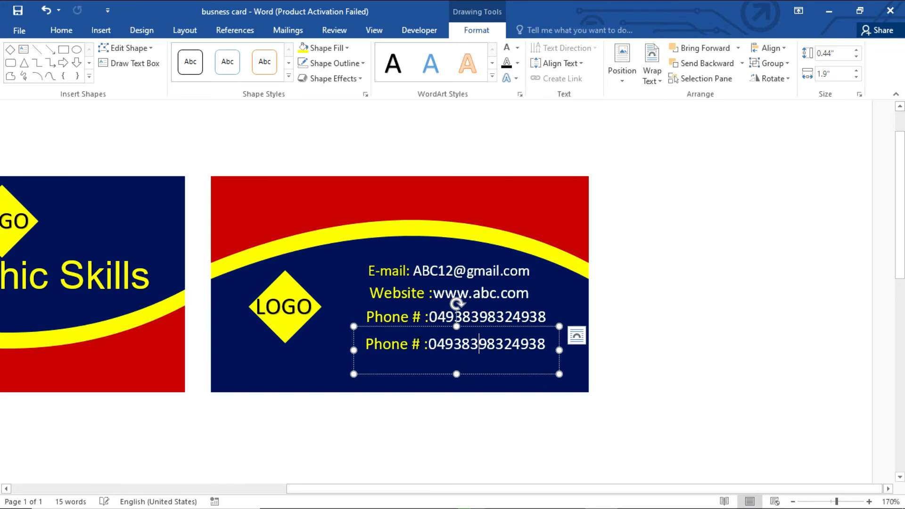
{"action": "left_click", "coordinate": [414, 344]}
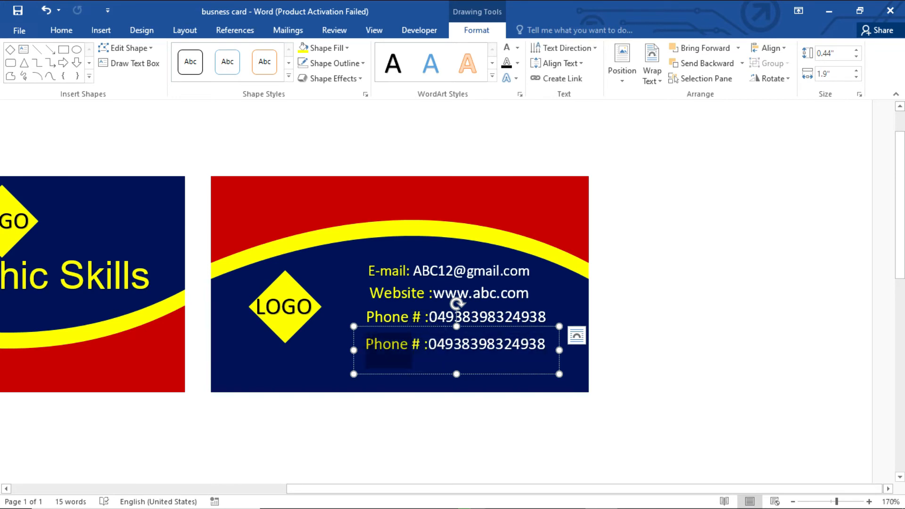
{"action": "type", "text": "Ad"}
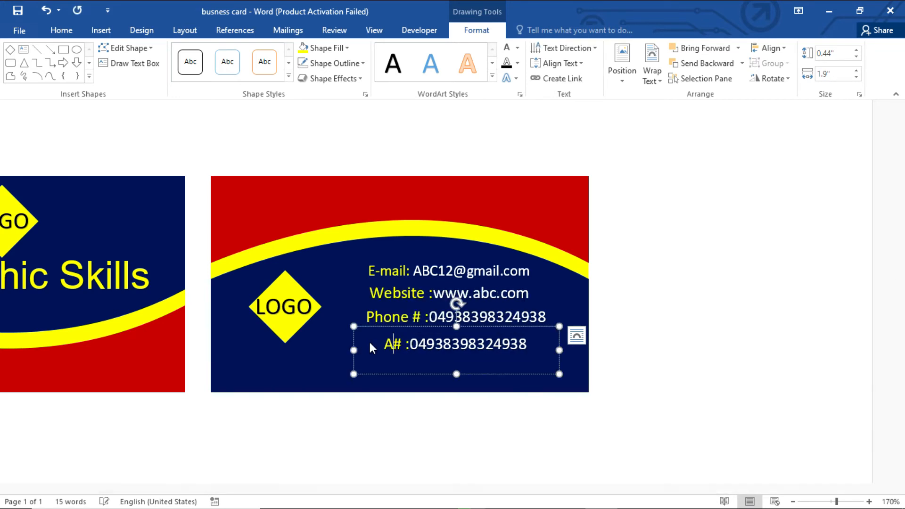
{"action": "type", "text": "dress"}
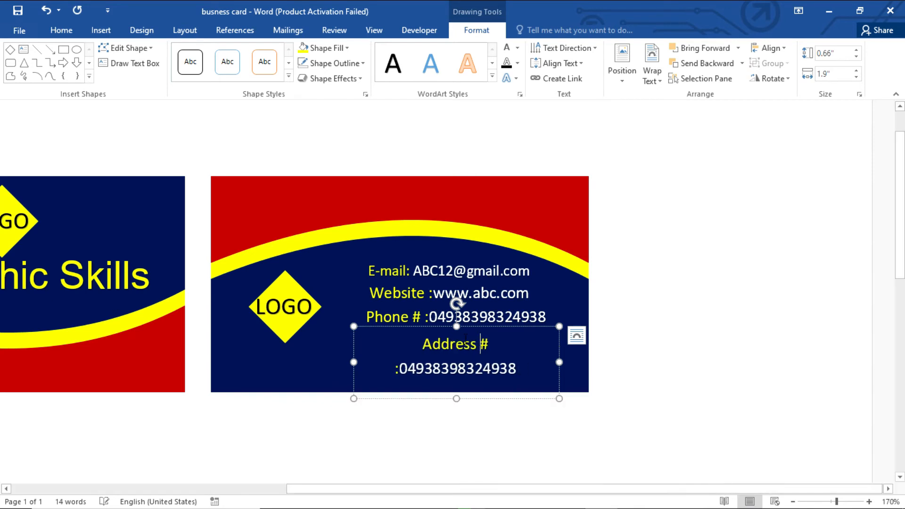
{"action": "left_click", "coordinate": [493, 349]}
{"action": "key", "text": "BackSpace"}
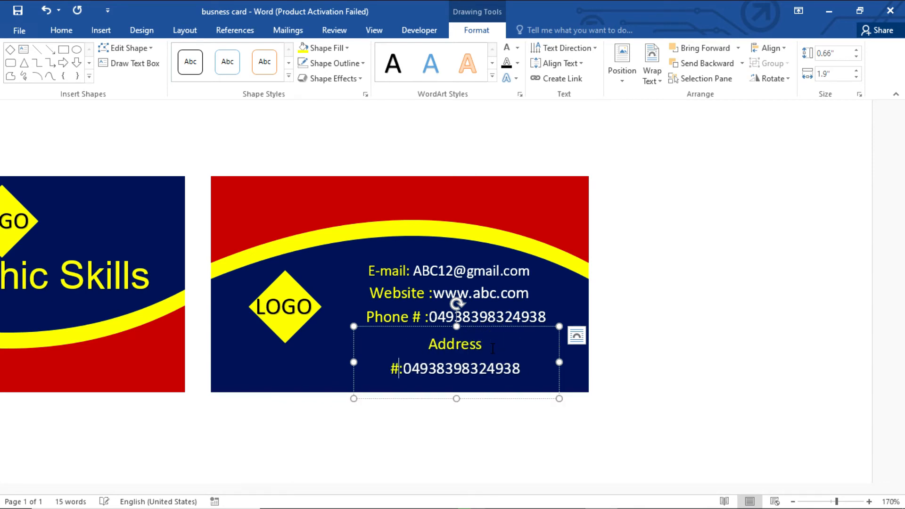
{"action": "key", "text": "Delete"}
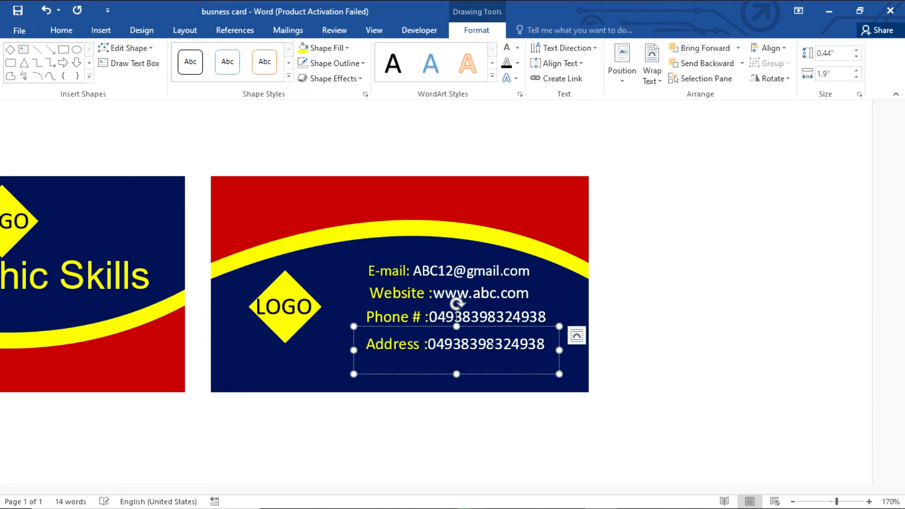
{"action": "key", "text": "BackSpace"}
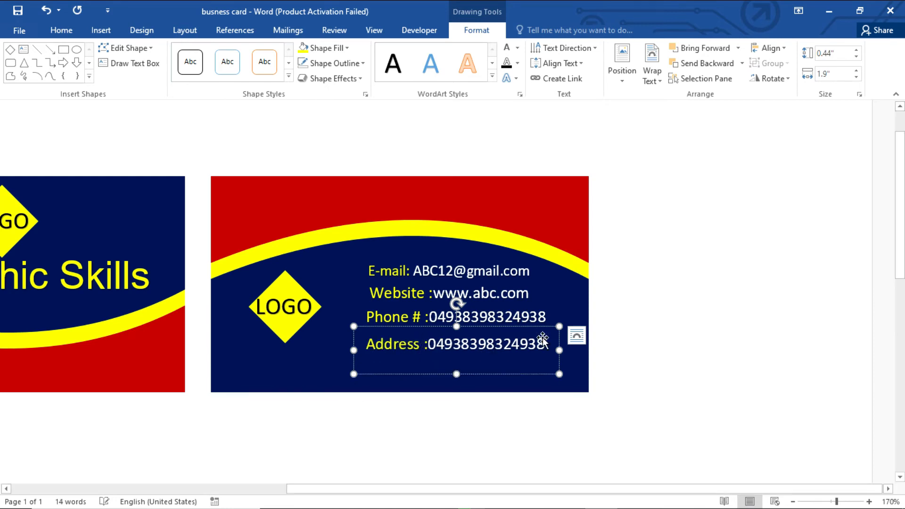
{"action": "left_click_drag", "start_coordinate": [545, 349], "coordinate": [433, 346]}
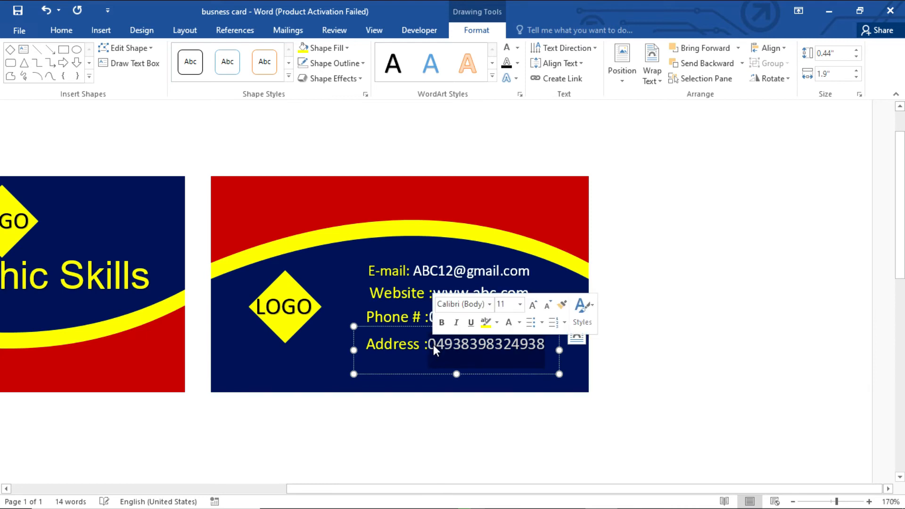
{"action": "type", "text": "A"}
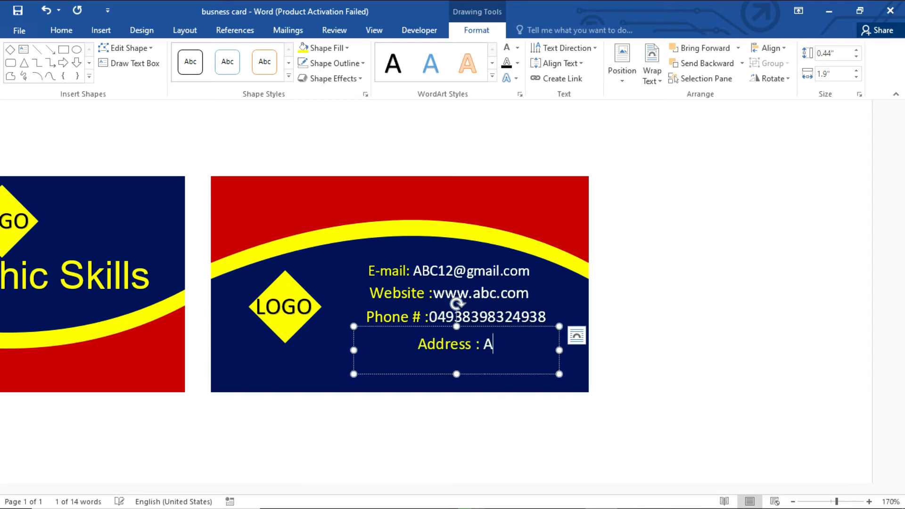
{"action": "type", "text": "BC Street"}
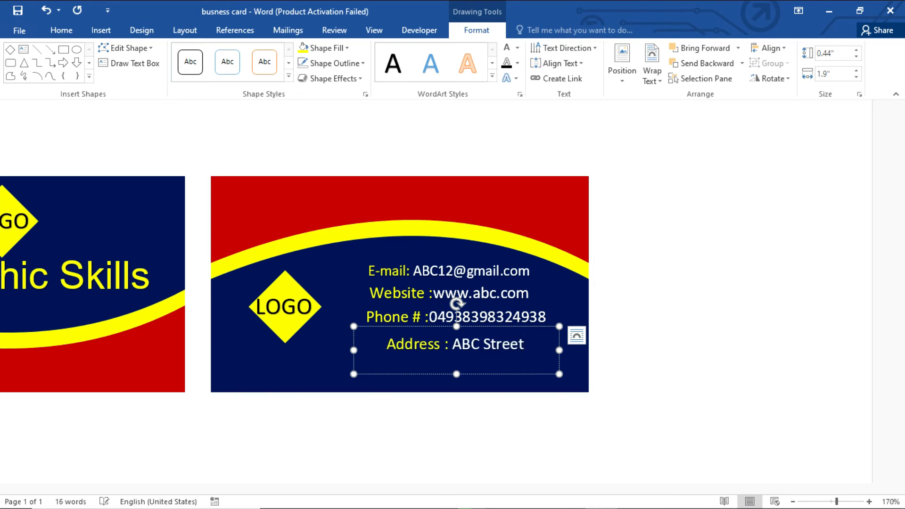
{"action": "type", "text": " 2342"}
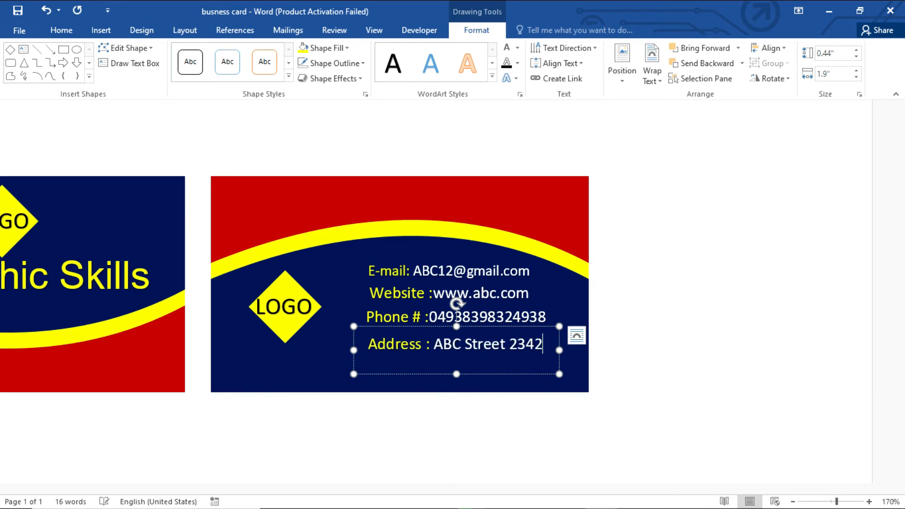
Step: Deselect and review the back card's four contact lines
{"action": "left_click", "coordinate": [737, 319]}
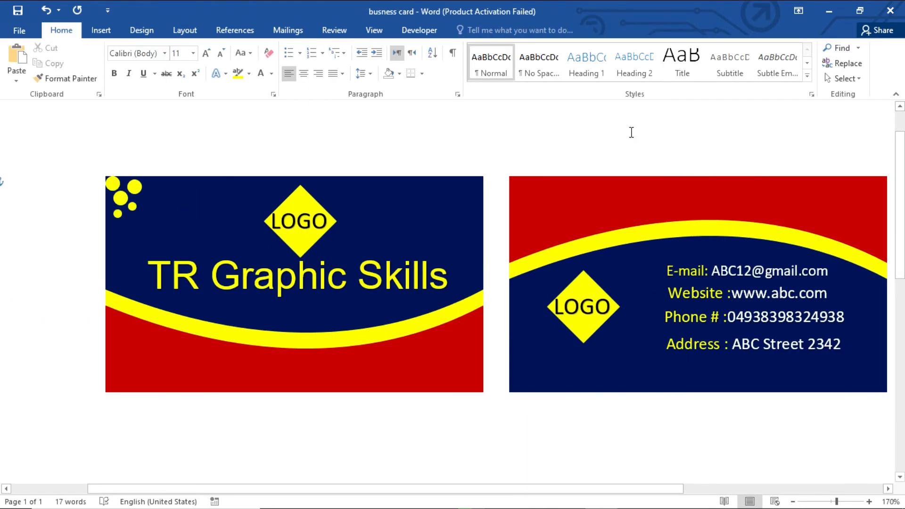
{"action": "left_click", "coordinate": [755, 296]}
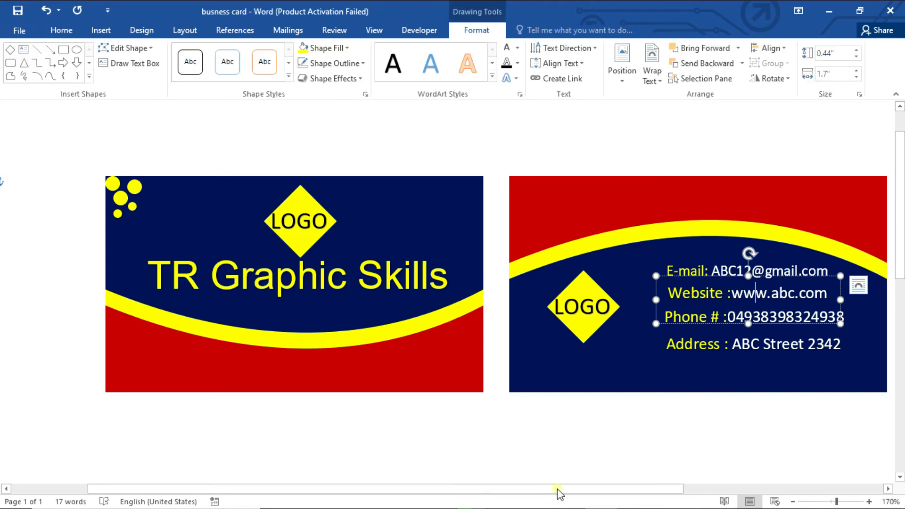
{"action": "left_click", "coordinate": [592, 437]}
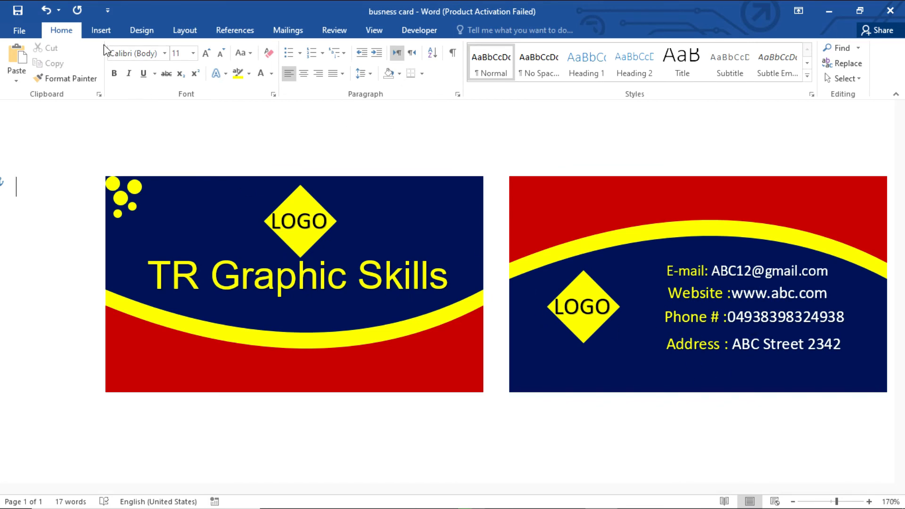
Step: Draw a vertical straight line just left of the back card's contact details
{"action": "left_click", "coordinate": [101, 30]}
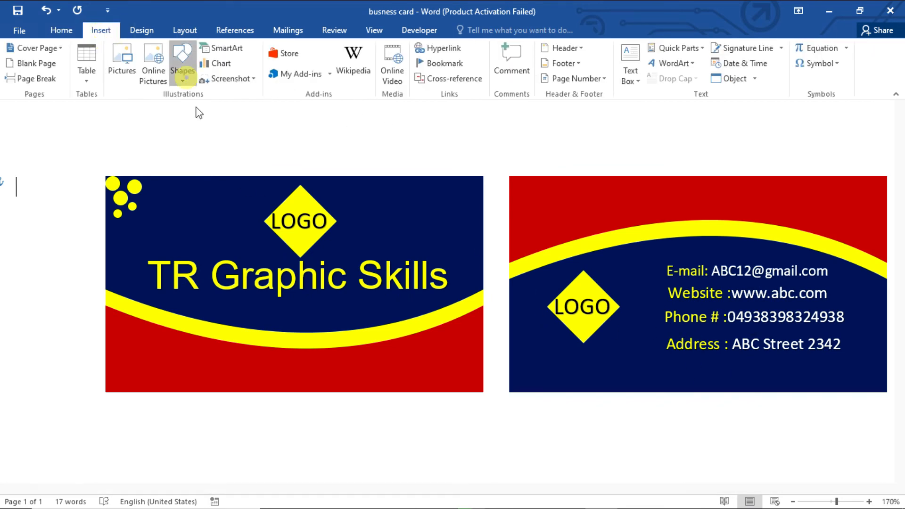
{"action": "left_click", "coordinate": [187, 75]}
{"action": "left_click", "coordinate": [201, 106]}
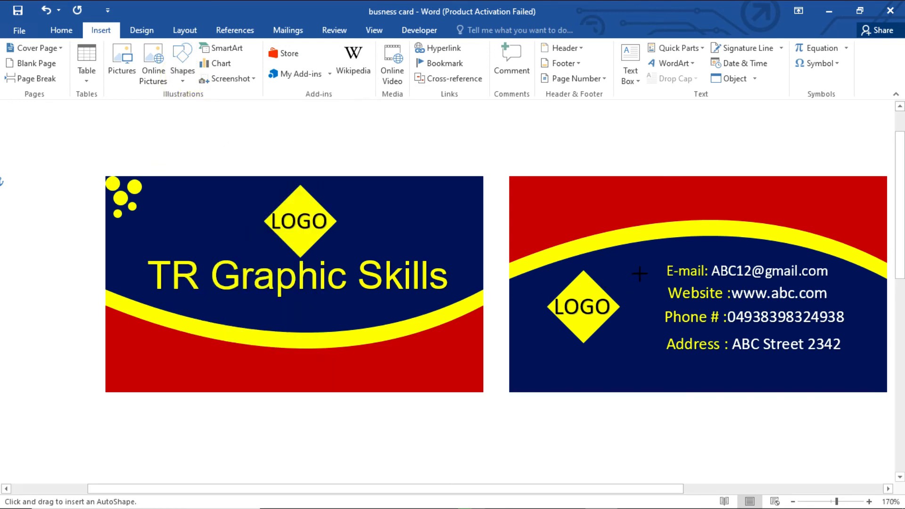
{"action": "left_click_drag", "start_coordinate": [631, 264], "coordinate": [640, 379]}
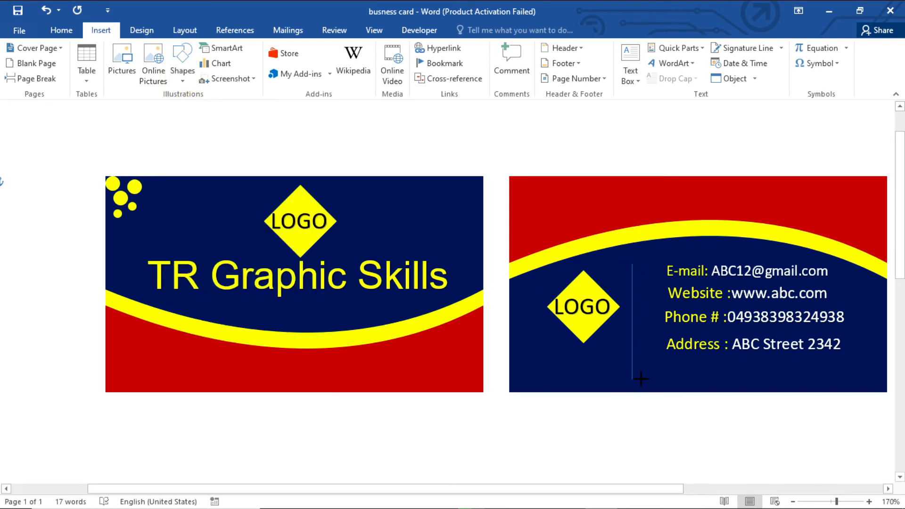
{"action": "left_click_drag", "start_coordinate": [633, 341], "coordinate": [632, 379]}
{"action": "left_click_drag", "start_coordinate": [632, 319], "coordinate": [643, 310]}
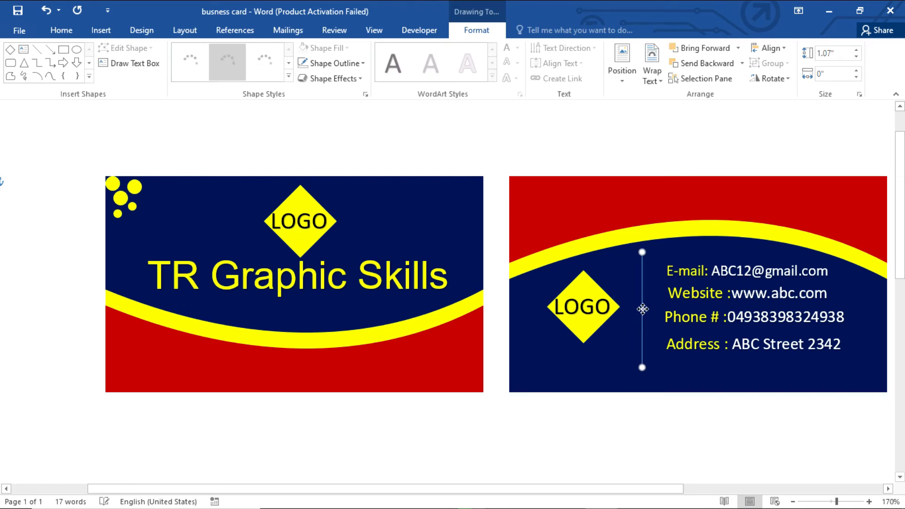
Step: Give the divider line a white outline at 3 pt weight
{"action": "left_click", "coordinate": [356, 63]}
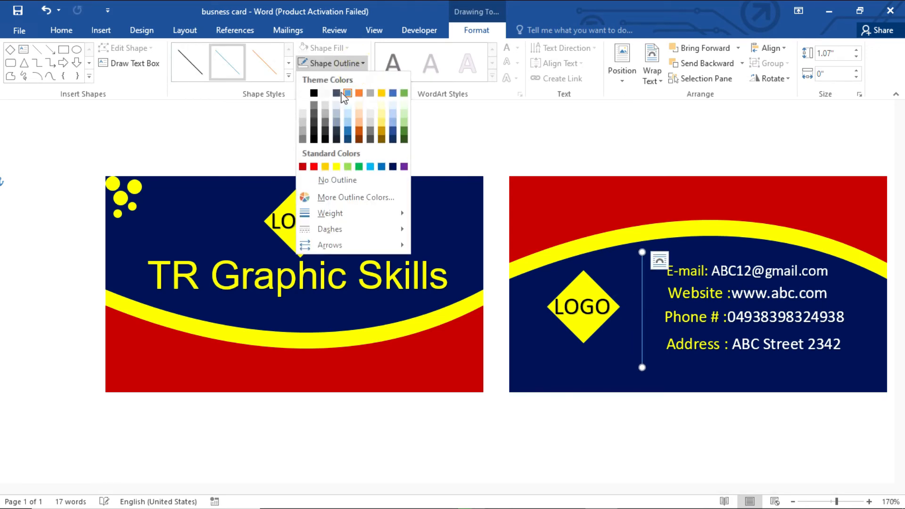
{"action": "left_click", "coordinate": [302, 93]}
{"action": "left_click", "coordinate": [330, 64]}
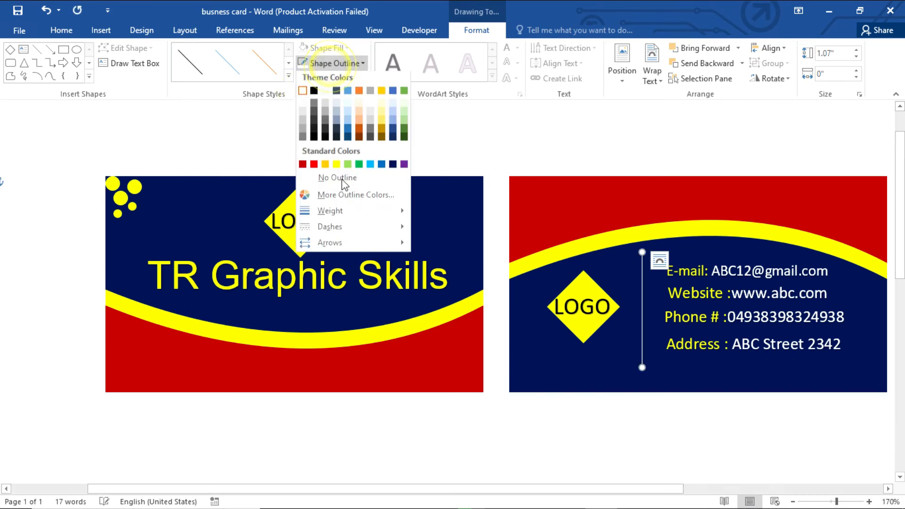
{"action": "mouse_move", "coordinate": [349, 213]}
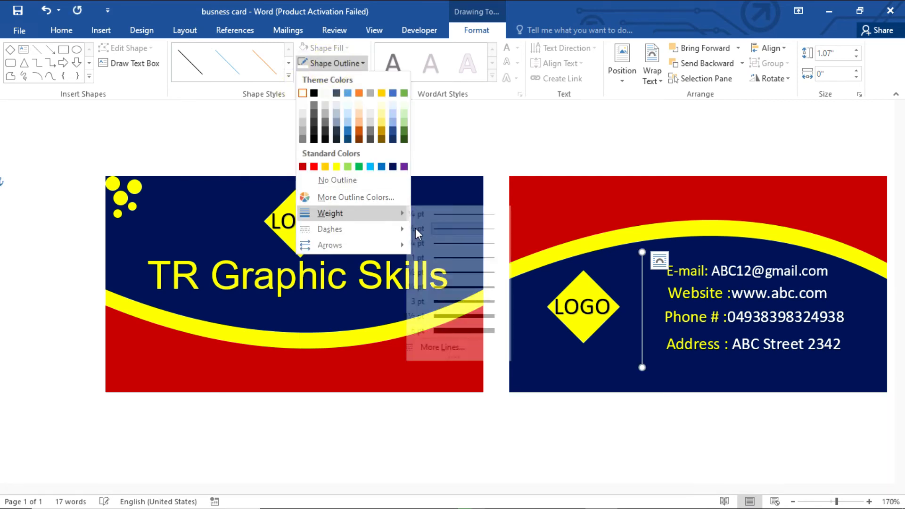
{"action": "left_click", "coordinate": [490, 302]}
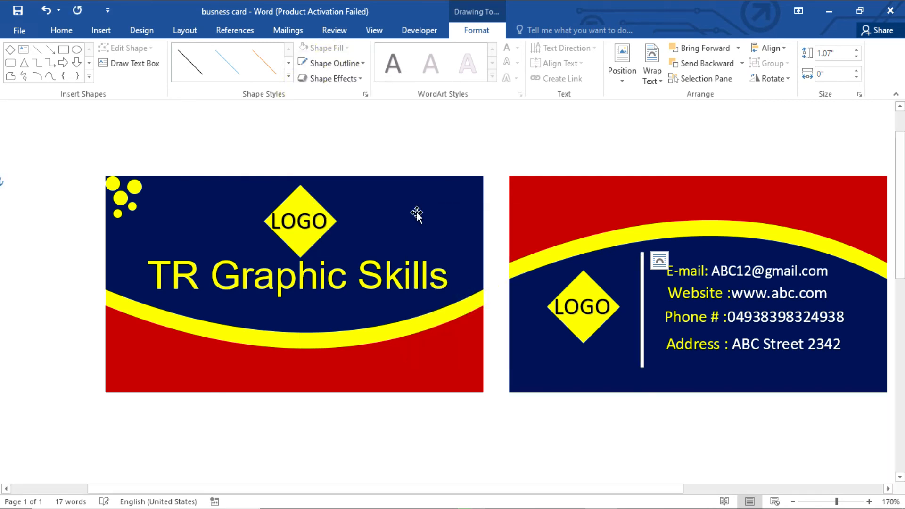
{"action": "left_click", "coordinate": [600, 417]}
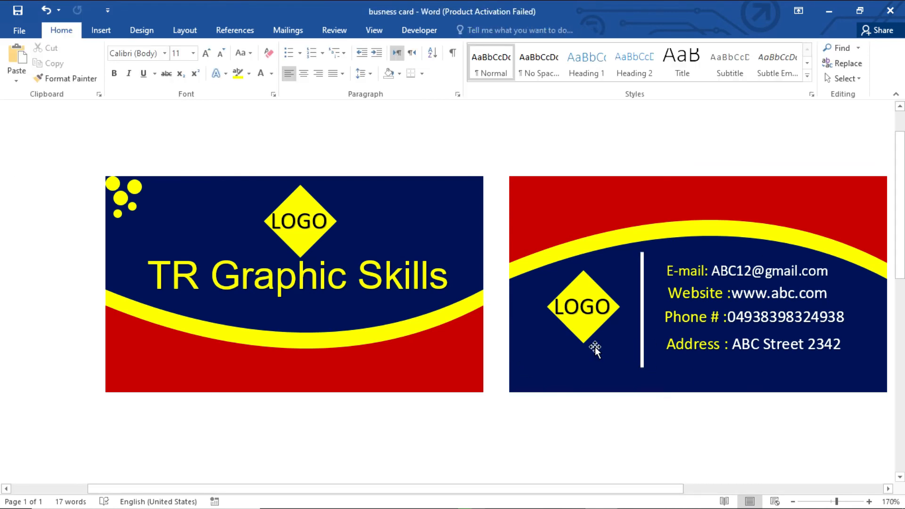
Step: Select the front card's four yellow circles and group them into one object
{"action": "left_click", "coordinate": [135, 187]}
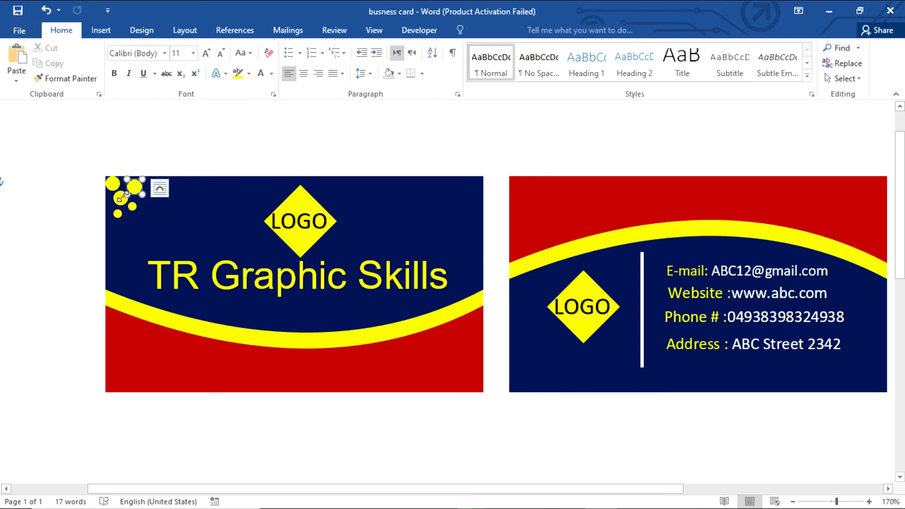
{"action": "left_click", "coordinate": [122, 200]}
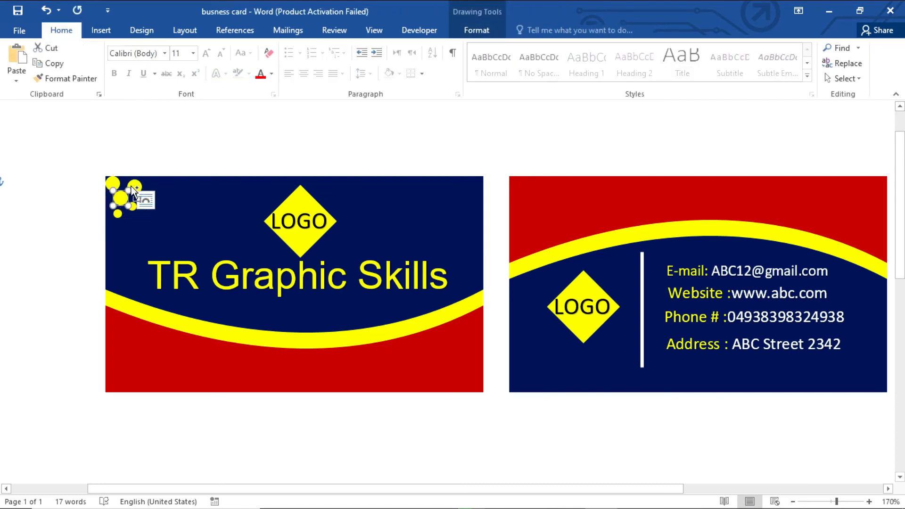
{"action": "left_click", "coordinate": [136, 186], "text": "shift"}
{"action": "left_click", "coordinate": [133, 206], "text": "shift"}
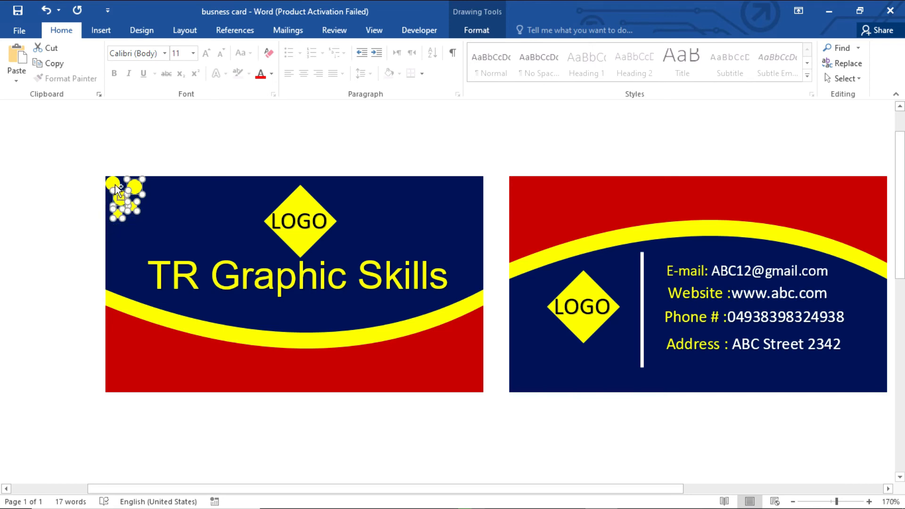
{"action": "right_click", "coordinate": [121, 203]}
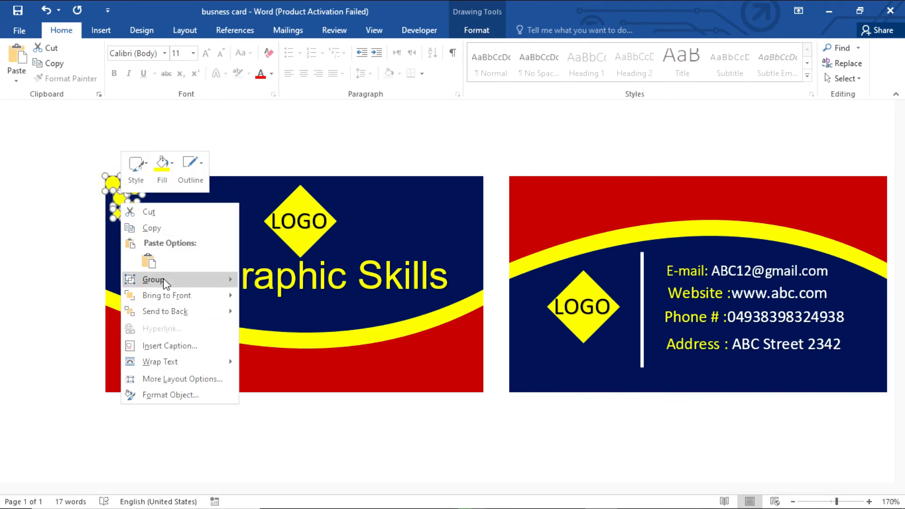
{"action": "left_click", "coordinate": [266, 281]}
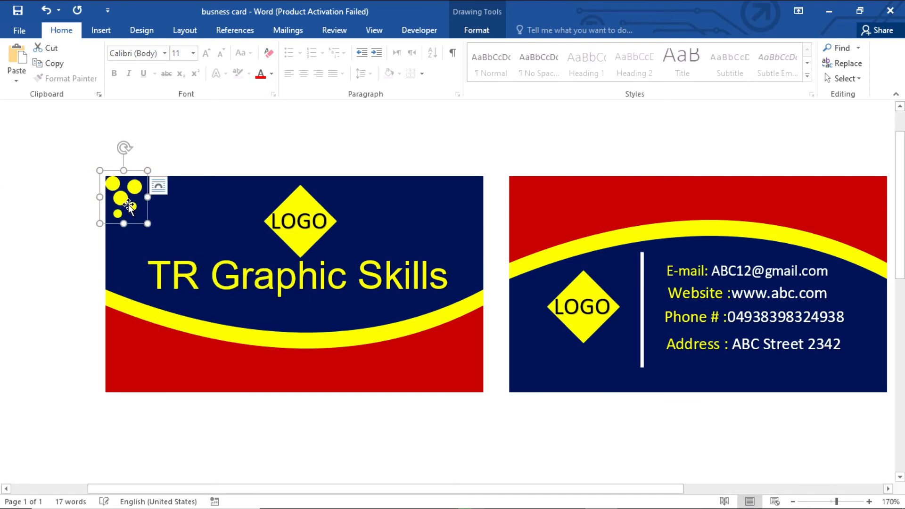
Step: Place a copy of the circle group in the back card's lower-left corner
{"action": "left_click_drag", "start_coordinate": [128, 204], "coordinate": [524, 380]}
{"action": "key", "text": "ctrl+z"}
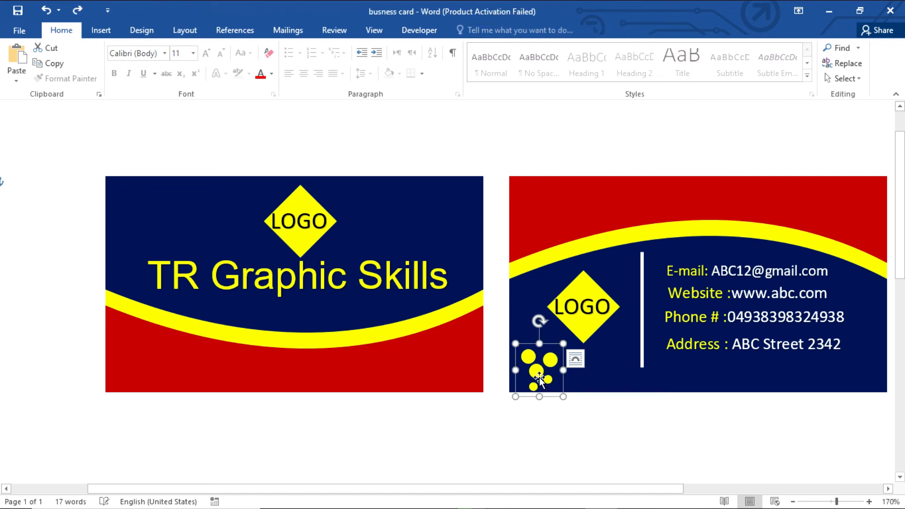
{"action": "key", "text": "ctrl"}
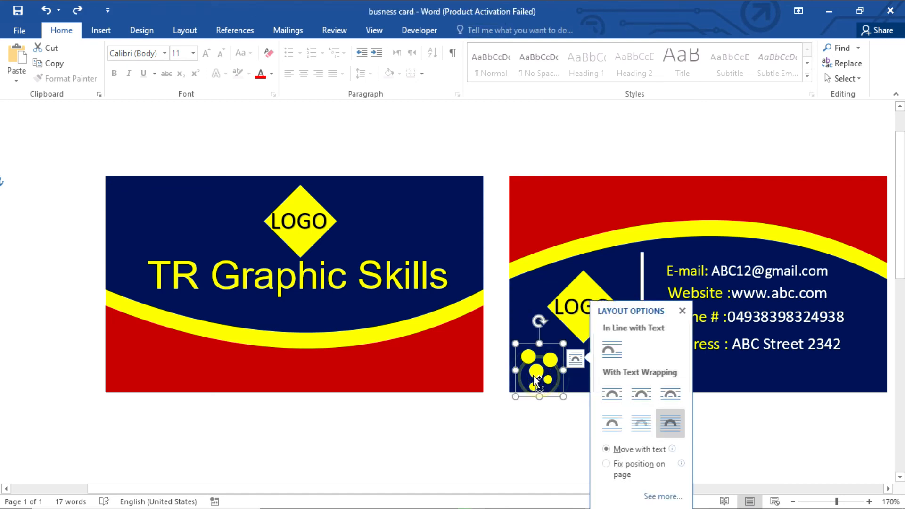
{"action": "left_click_drag", "start_coordinate": [540, 378], "coordinate": [125, 199]}
{"action": "left_click", "coordinate": [317, 415]}
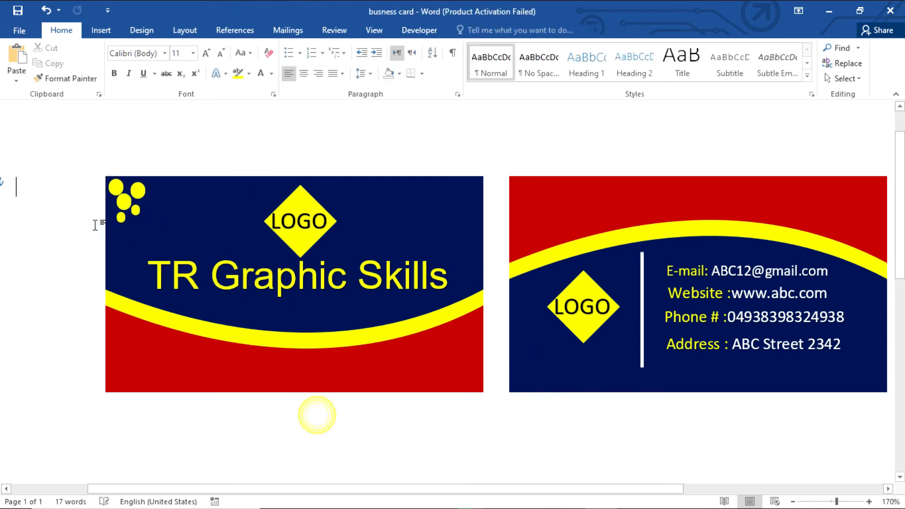
{"action": "left_click", "coordinate": [135, 203]}
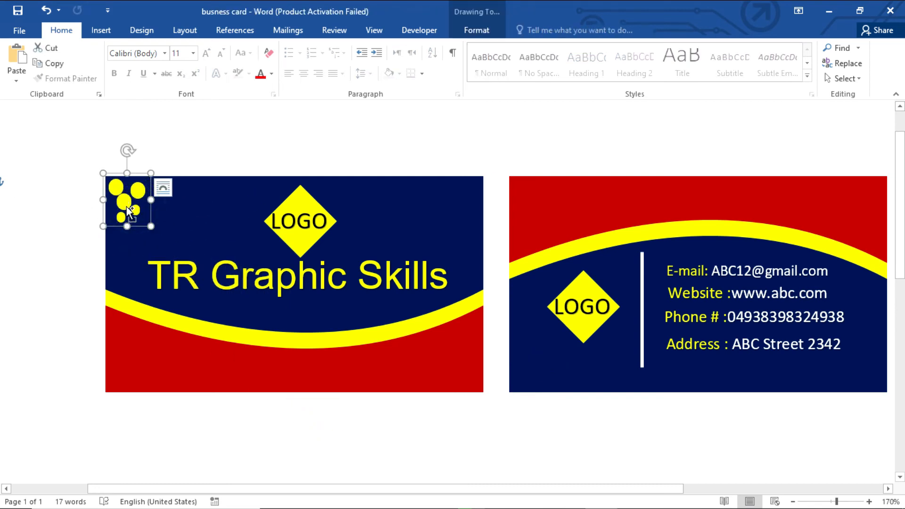
{"action": "left_click_drag", "start_coordinate": [135, 204], "coordinate": [489, 361]}
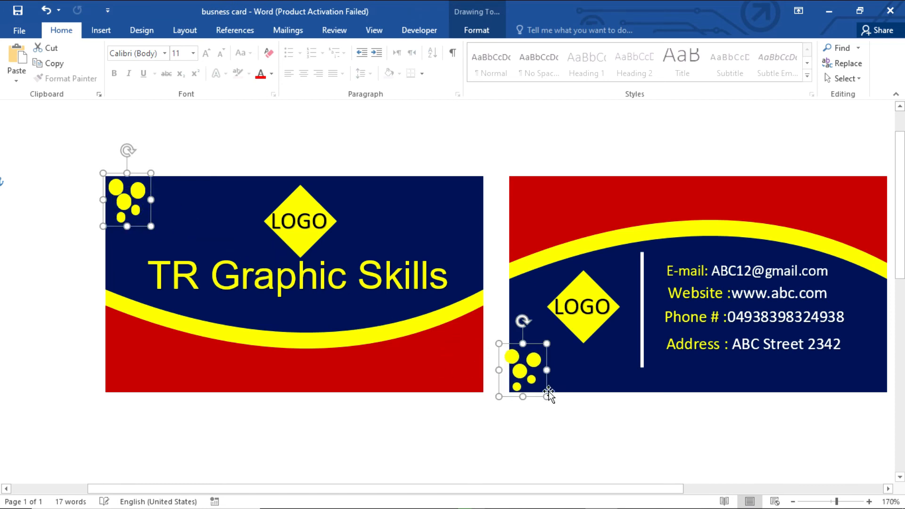
Step: Tilt the back card's circle group about 30 degrees
{"action": "left_click", "coordinate": [559, 417]}
{"action": "left_click", "coordinate": [533, 362]}
{"action": "left_click_drag", "start_coordinate": [523, 322], "coordinate": [552, 329]}
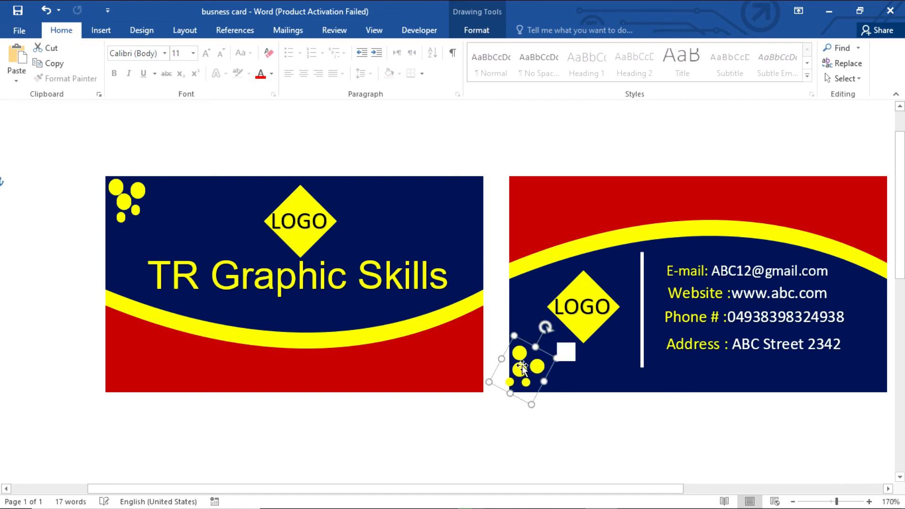
{"action": "left_click", "coordinate": [599, 404]}
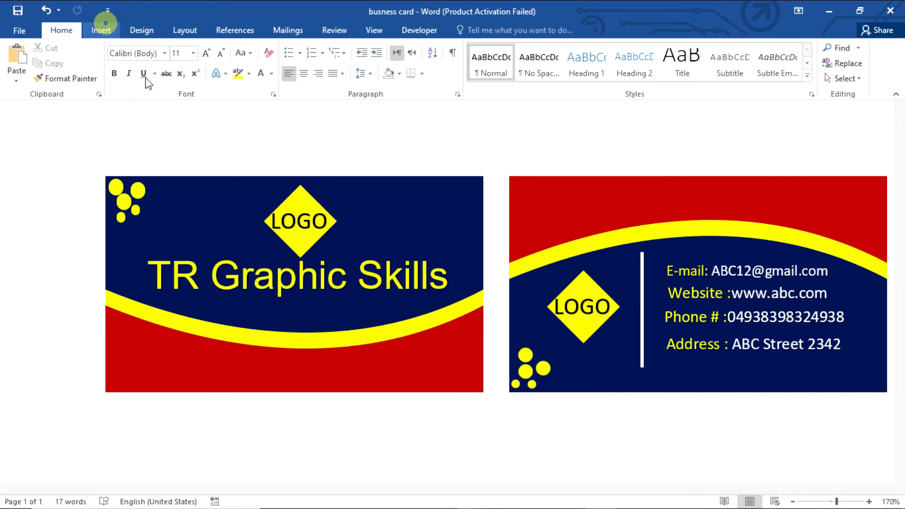
{"action": "left_click", "coordinate": [101, 30]}
Step: Insert the social icons picture from the Desktop and set it In Front of Text
{"action": "left_click", "coordinate": [130, 76]}
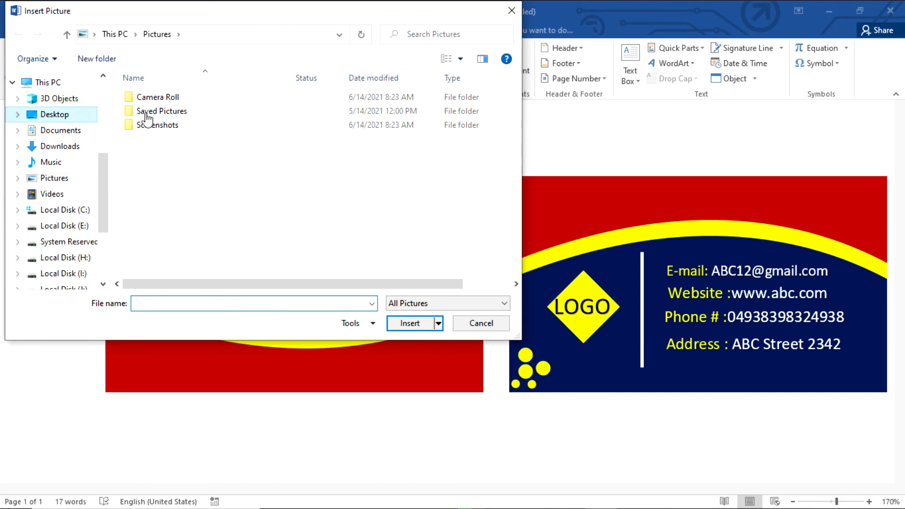
{"action": "left_click", "coordinate": [86, 115]}
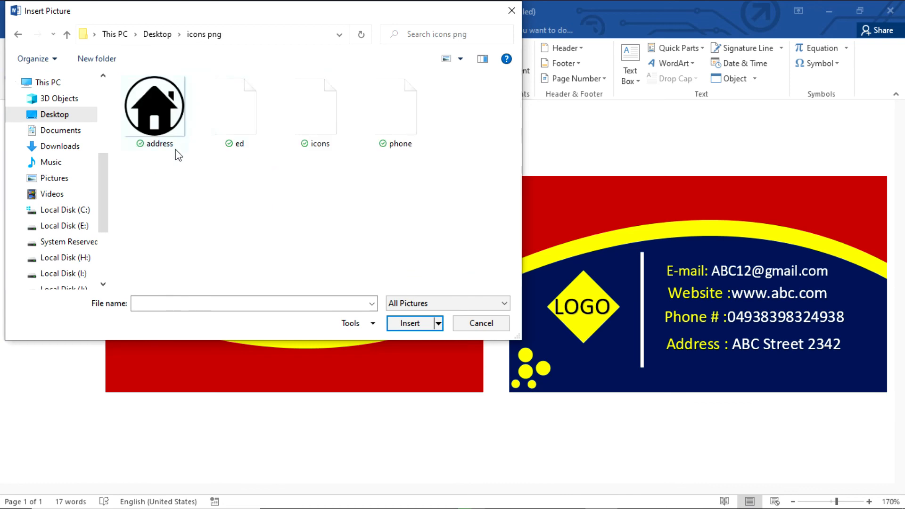
{"action": "left_click", "coordinate": [315, 132]}
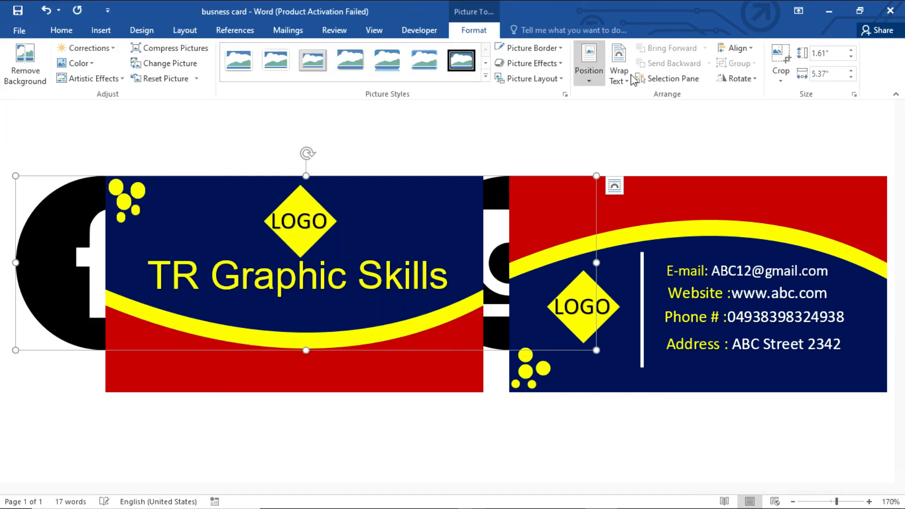
{"action": "left_click", "coordinate": [617, 77]}
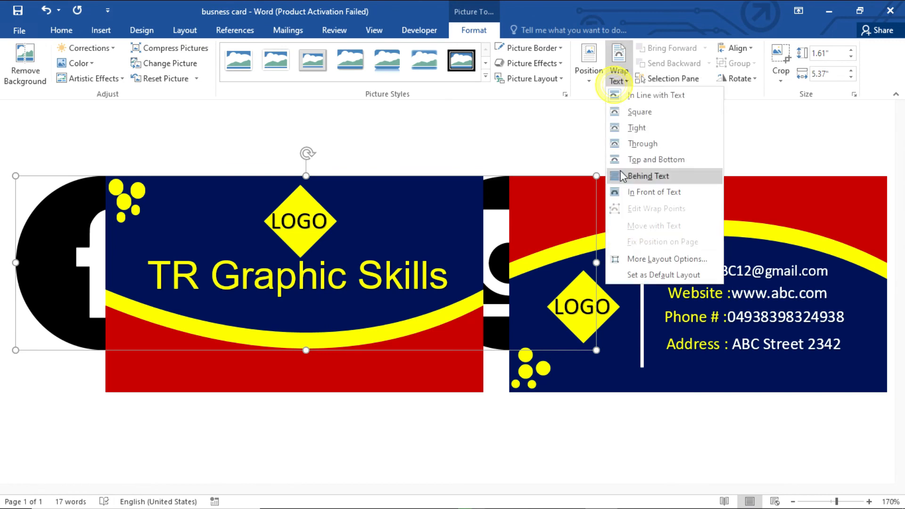
{"action": "left_click", "coordinate": [654, 191]}
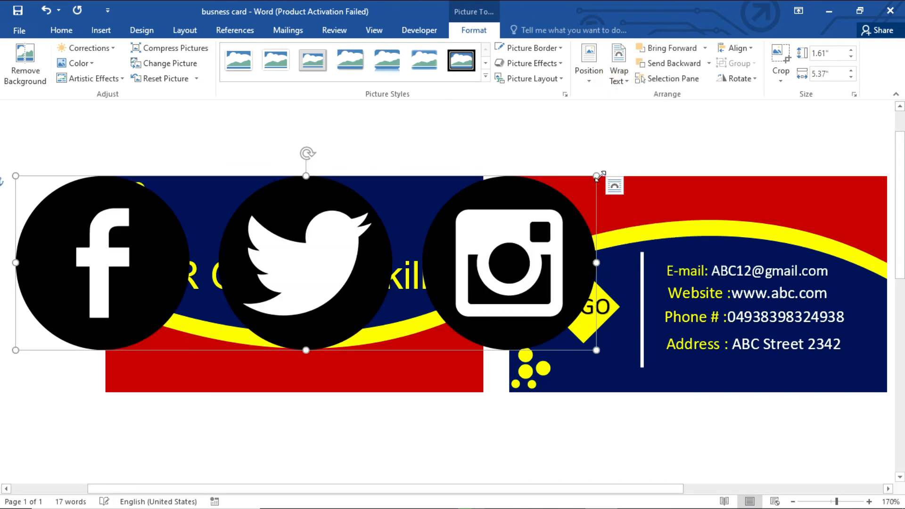
Step: Shrink the Facebook, Twitter and Instagram icons into the front card's lower-left corner
{"action": "left_click_drag", "start_coordinate": [594, 175], "coordinate": [229, 367]}
{"action": "left_click", "coordinate": [356, 441]}
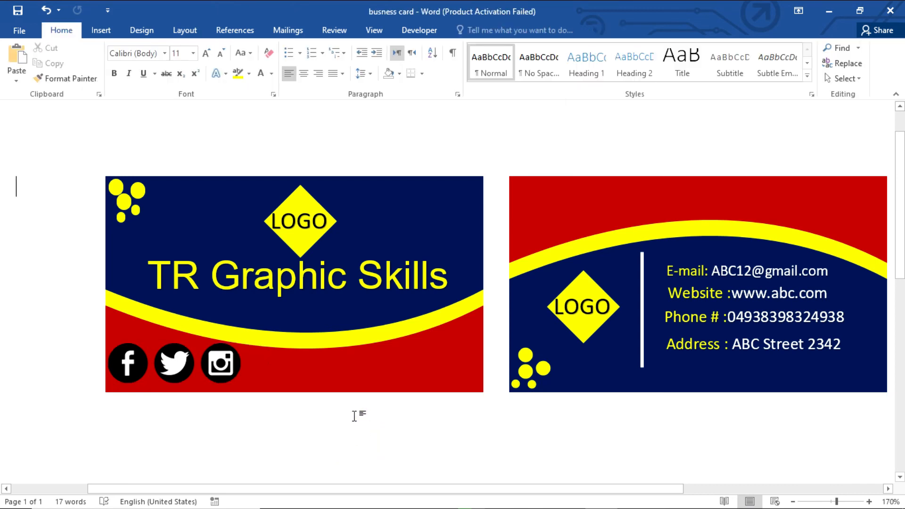
{"action": "left_click_drag", "start_coordinate": [449, 487], "coordinate": [503, 491]}
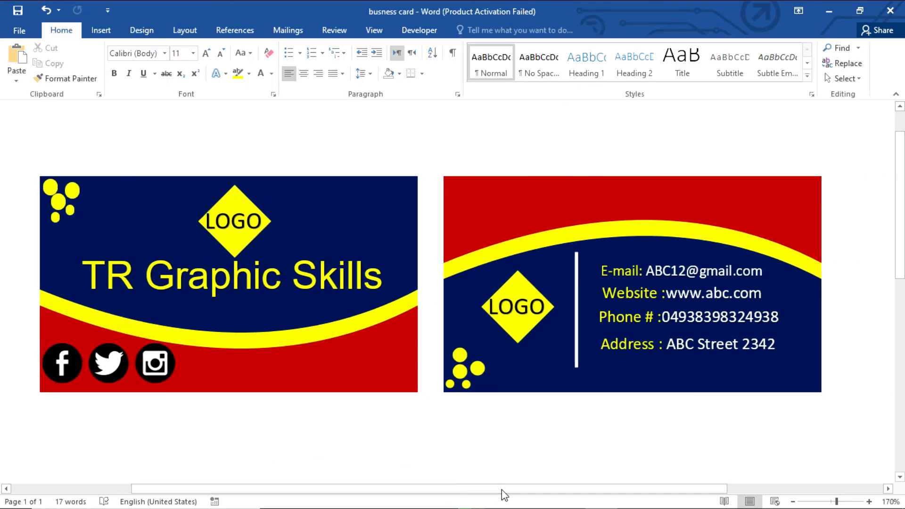
{"action": "left_click", "coordinate": [547, 441]}
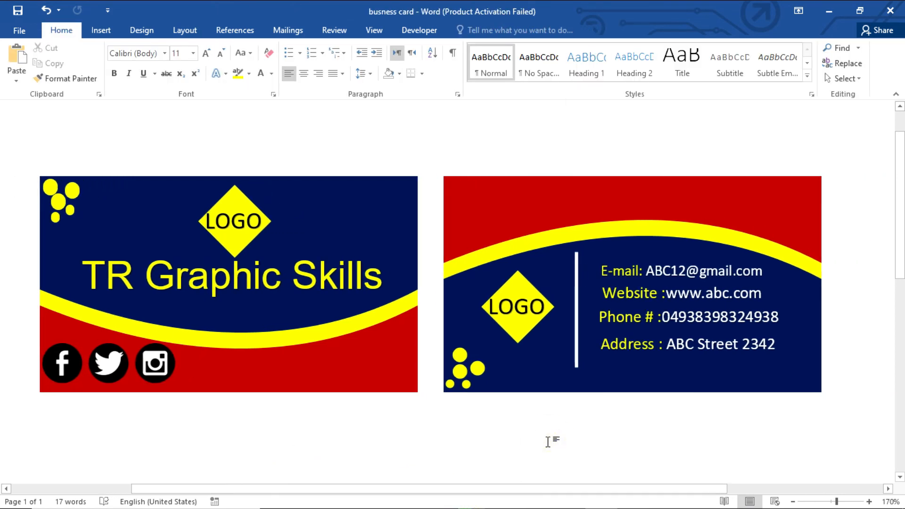